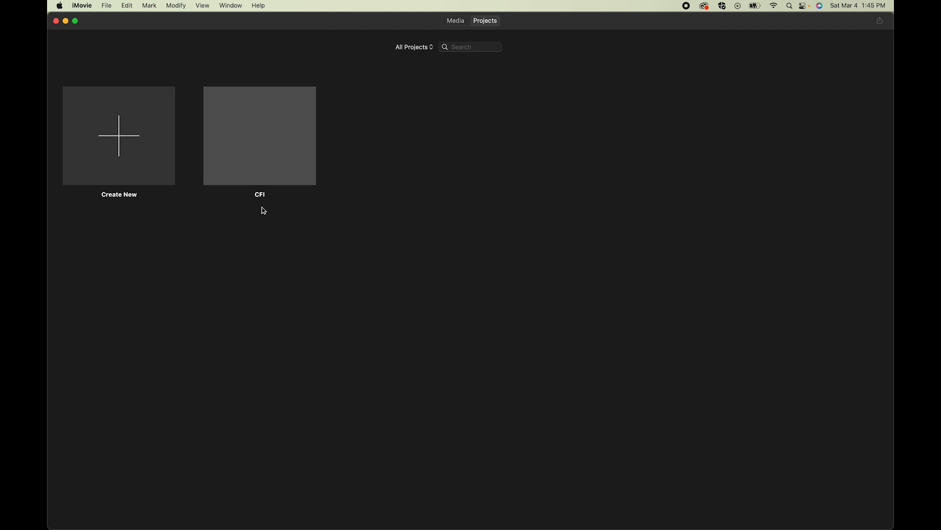
Step: Create a new movie project
left_click(121, 150)
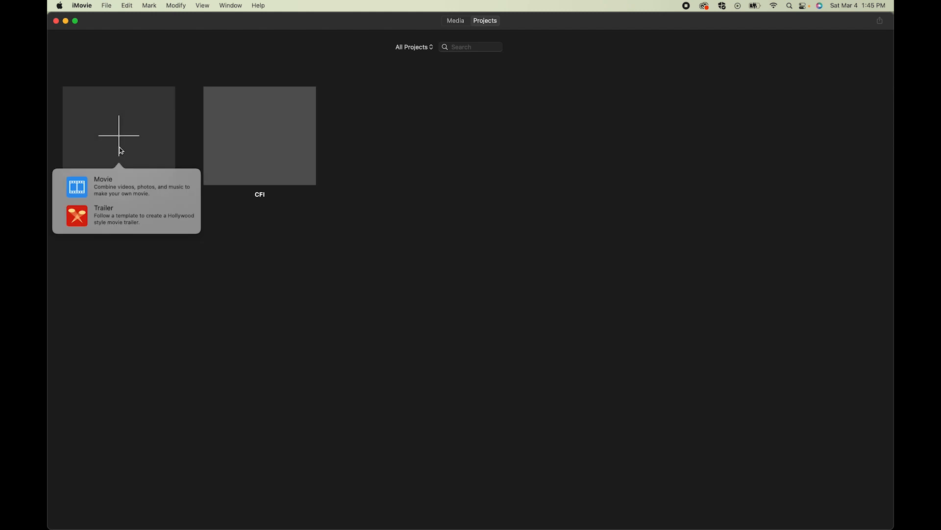
left_click(124, 191)
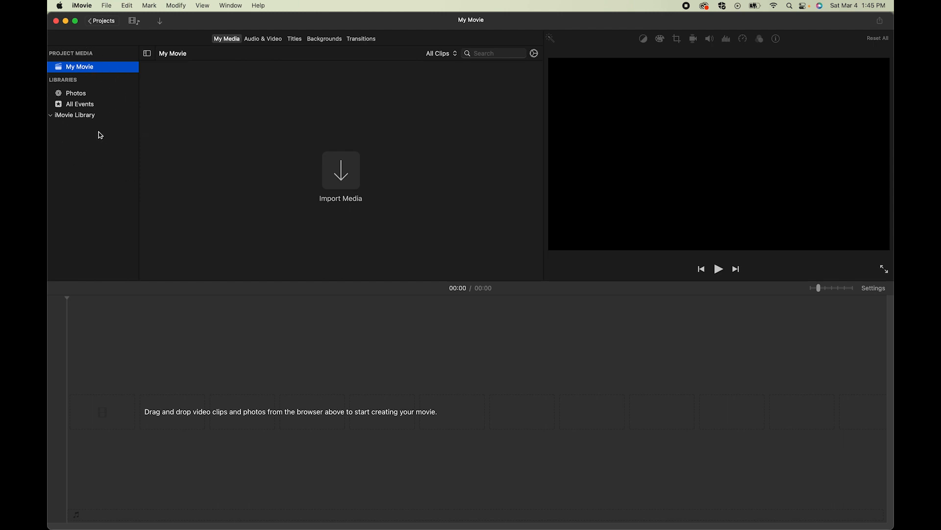
left_click(81, 67)
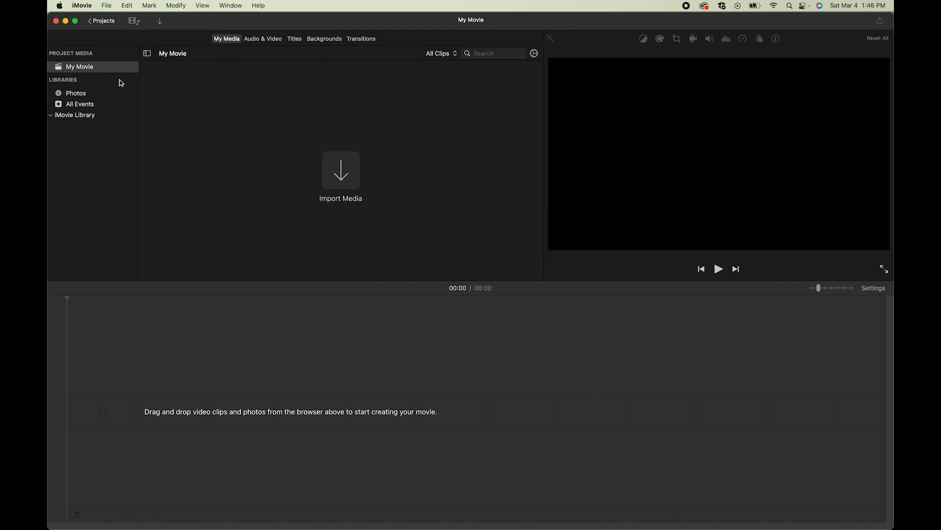
Step: Return to the projects overview and save the new movie under the name "IMovie Bascis Tutorial"
left_click(102, 21)
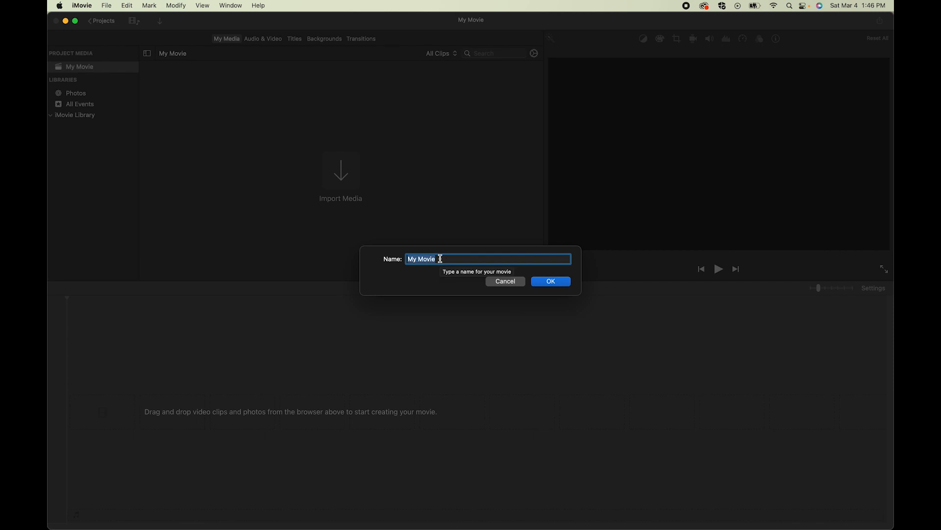
key("BackSpace")
type("IMovi")
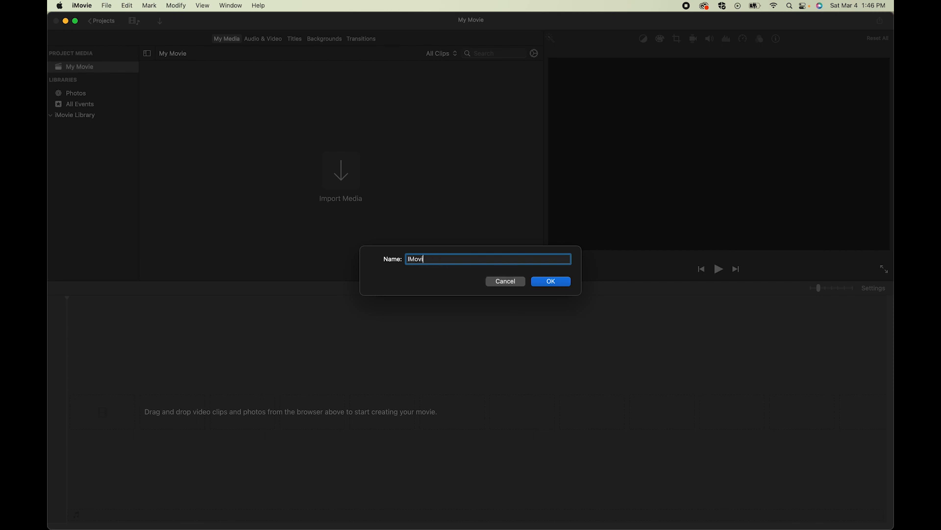
type("e BAsic")
key("BackSpace")
key("BackSpace")
key("BackSpace")
key("BackSpace")
type("ascis Tutorial")
left_click(554, 281)
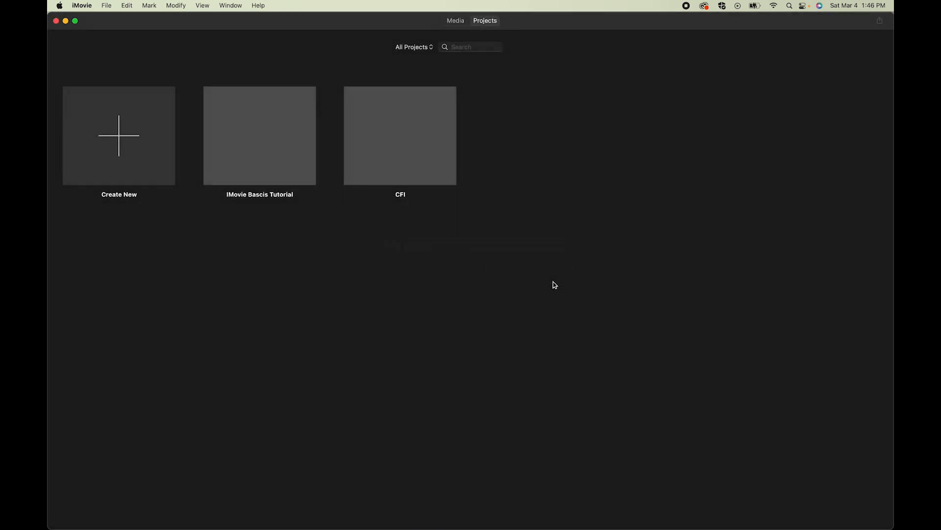
Step: Reopen the IMovie Bascis Tutorial project for editing
mouse_move(246, 131)
left_click(248, 161)
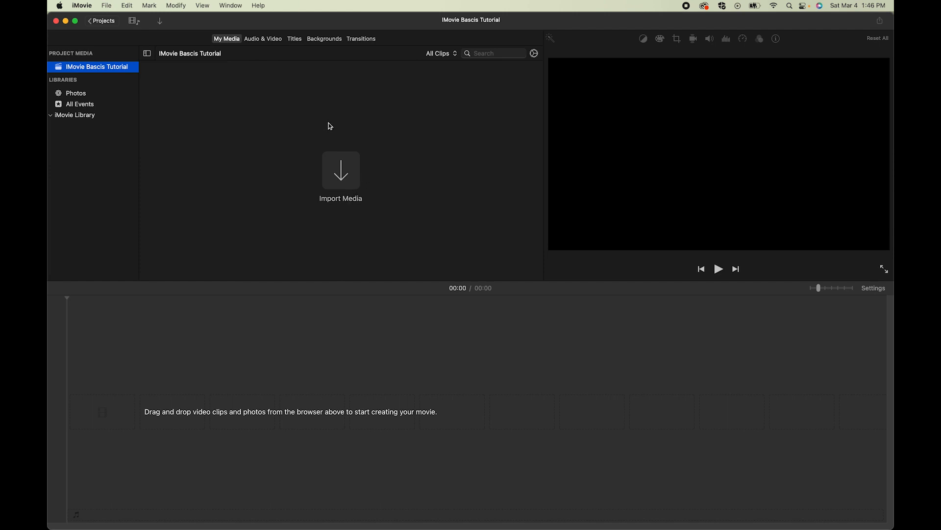
left_click(155, 364)
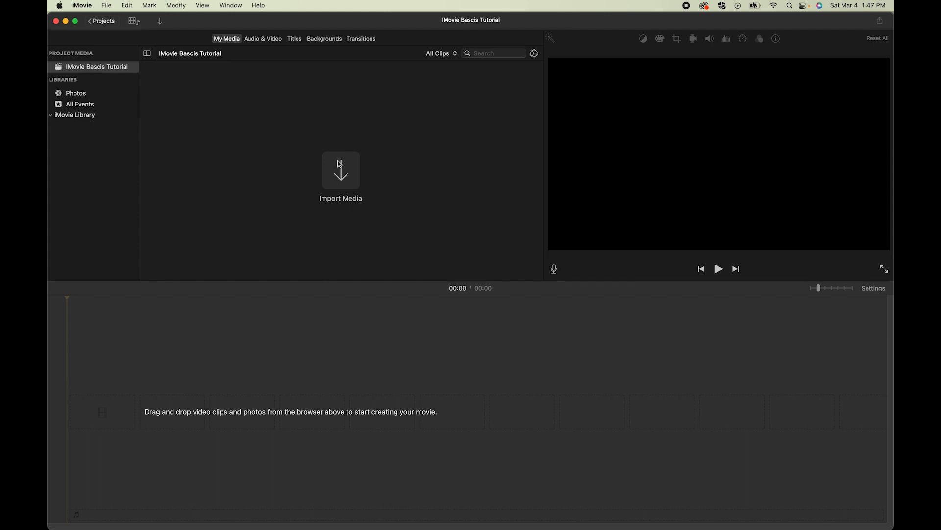
Step: Start a media import from the external drive and expand the General Instruction folder inside MDIA6100
left_click(343, 180)
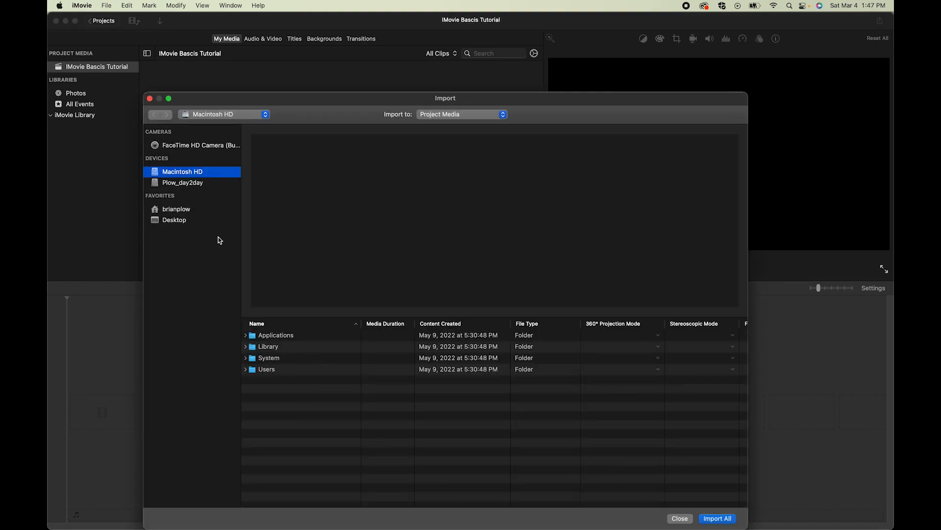
left_click(185, 184)
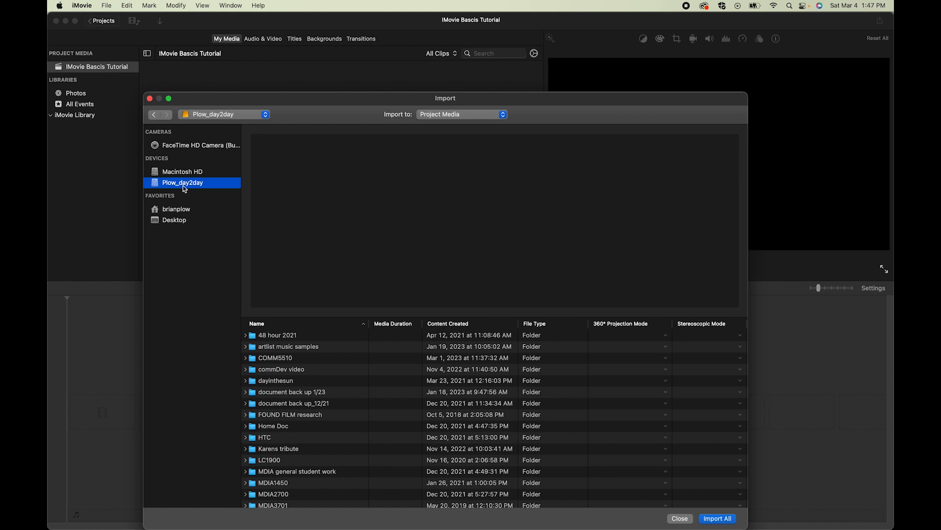
scroll(334, 413, "down", 10)
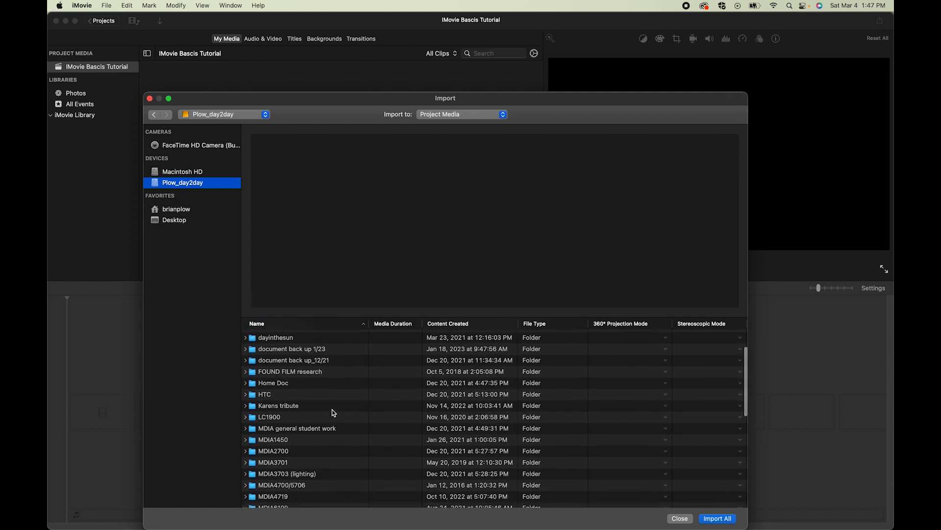
scroll(277, 432, "down", 7)
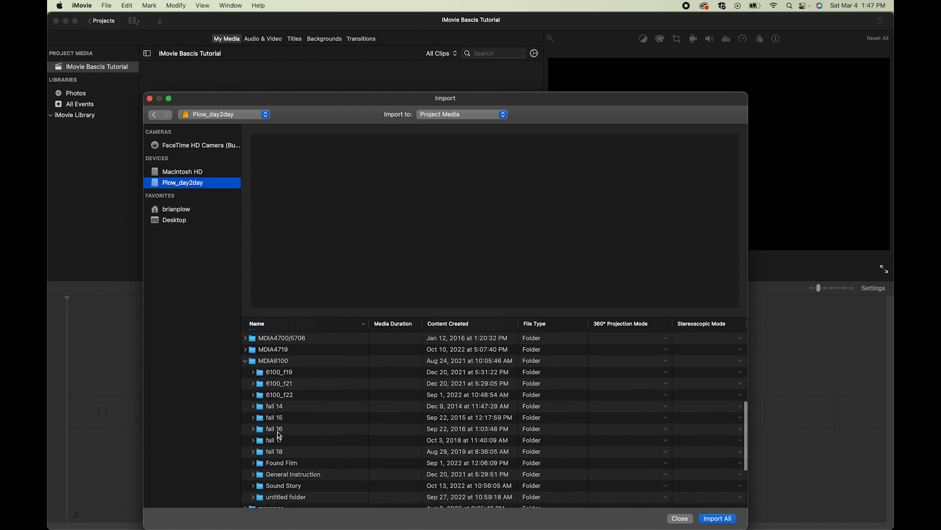
left_click(252, 406)
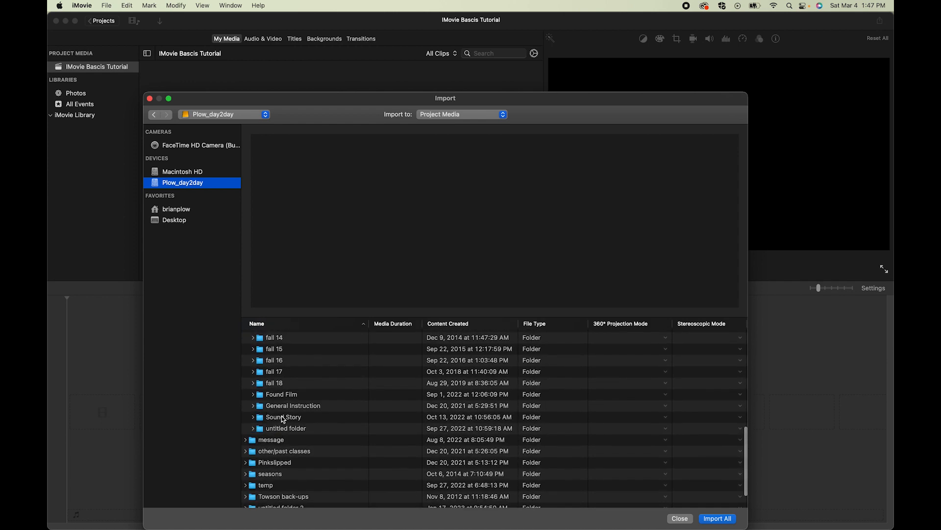
scroll(284, 419, "down", 2)
scroll(283, 419, "down", 1)
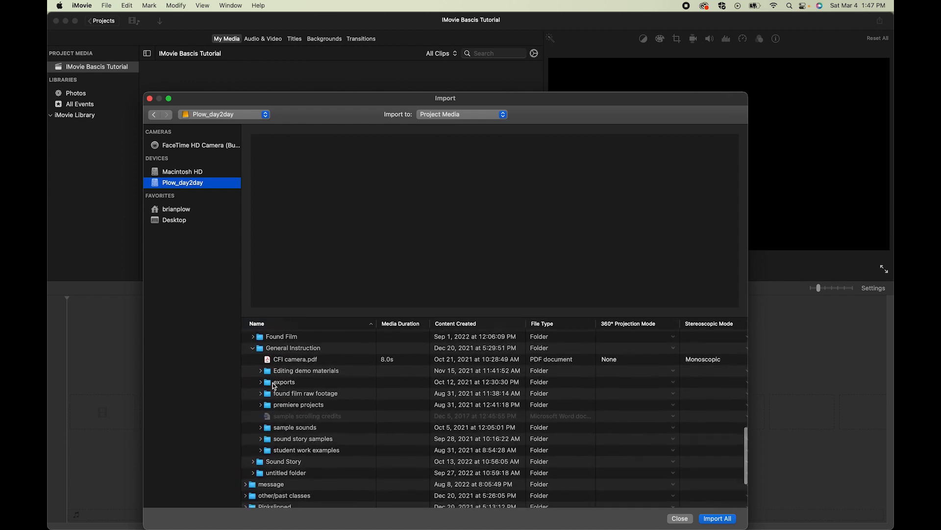
Step: Expand Editing demo materials, its D.S. folder and the 6_27 subfolder to reach the MVI video files
left_click(260, 371)
scroll(270, 415, "down", 3)
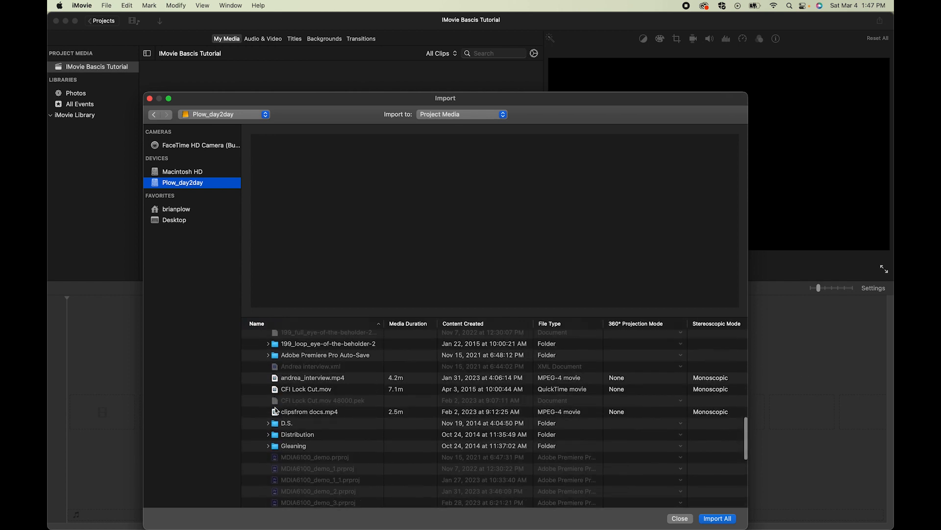
left_click(267, 417)
scroll(271, 416, "down", 3)
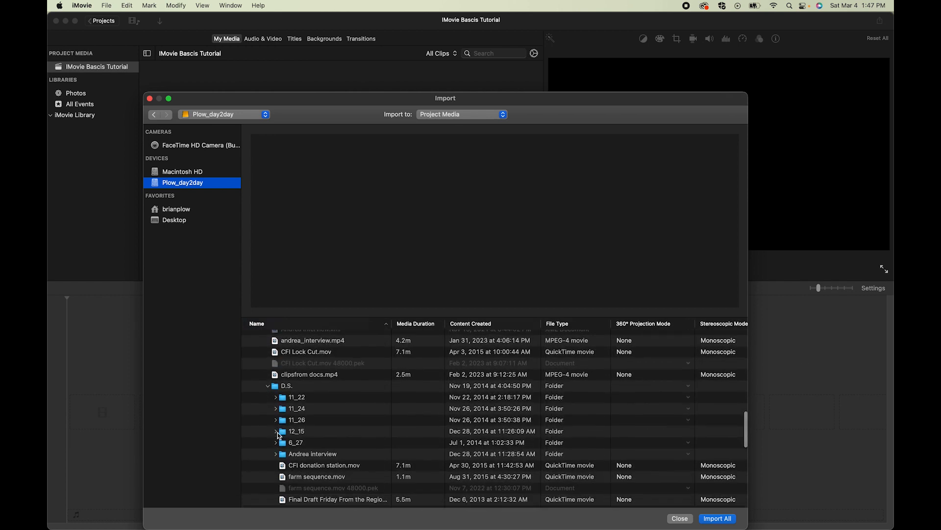
left_click(275, 413)
scroll(304, 430, "down", 3)
scroll(307, 433, "down", 5)
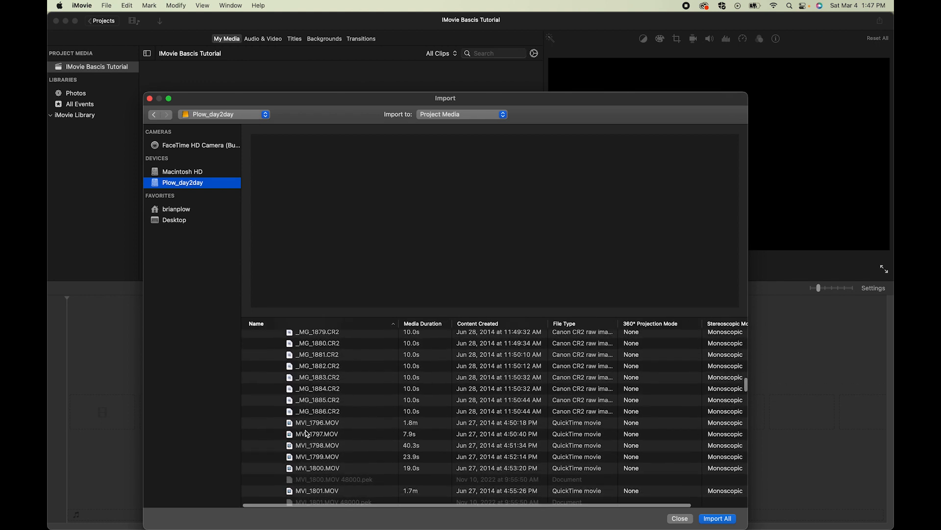
Step: Select the video files MVI_1796.MOV through MVI_1808.MOV for import
left_click(296, 390)
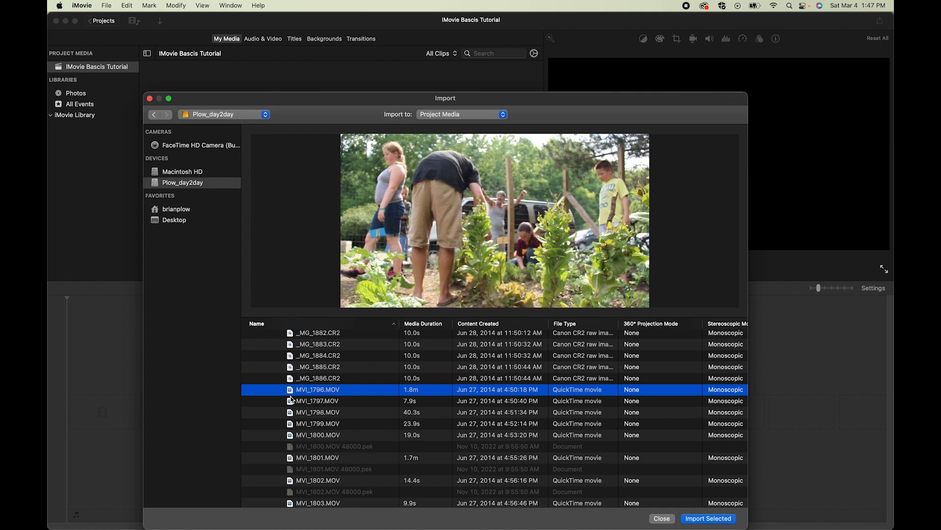
left_click(290, 435, "shift")
left_click(291, 458, "super")
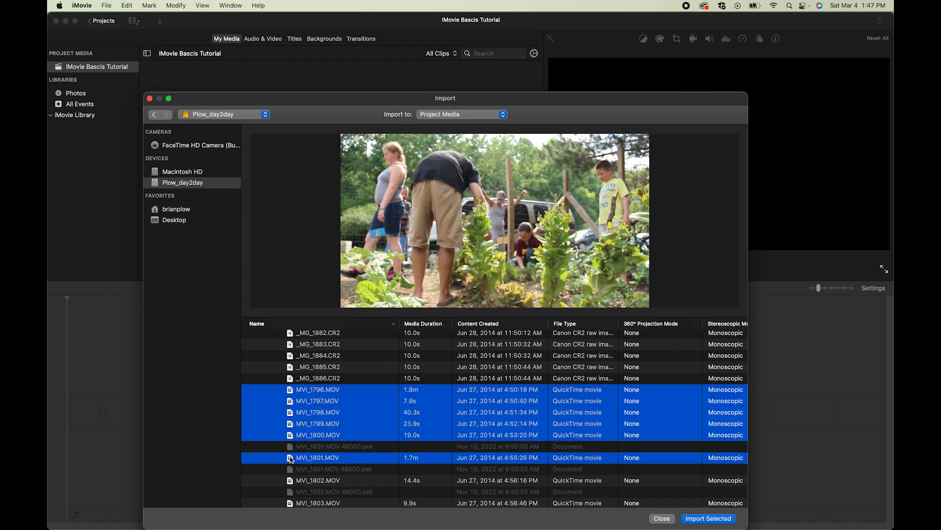
scroll(292, 460, "down", 2)
left_click(290, 425, "super")
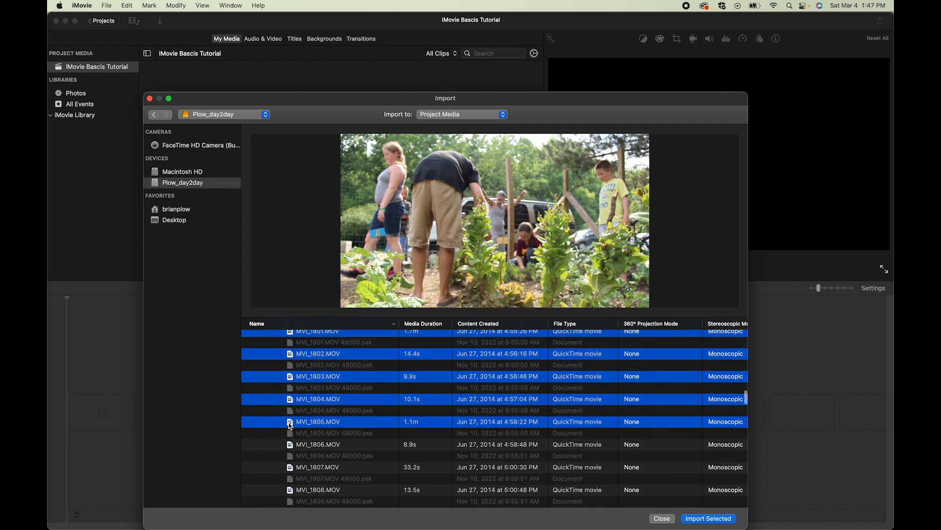
left_click(289, 444, "super")
left_click(290, 467, "super")
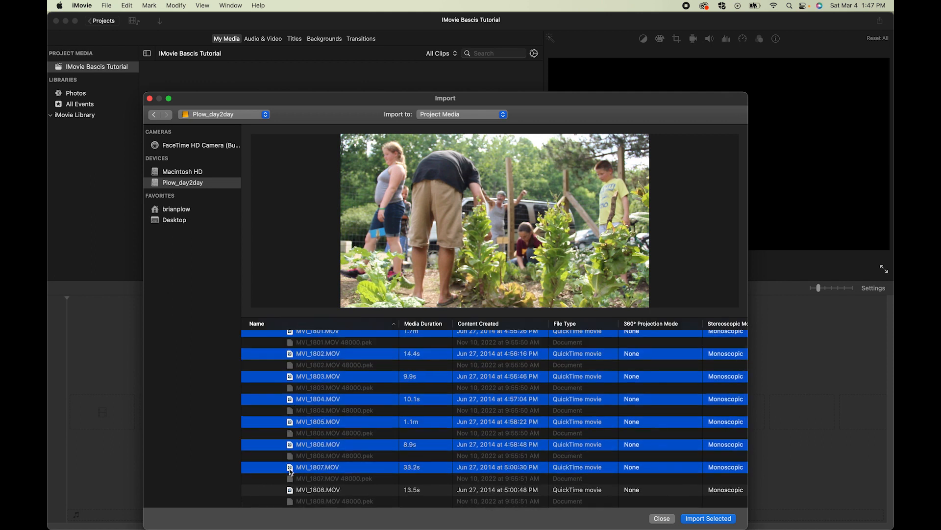
left_click(290, 490, "super")
Step: Add the video files MVI_1809.MOV through MVI_1815.MOV to the import selection
scroll(290, 493, "down", 2)
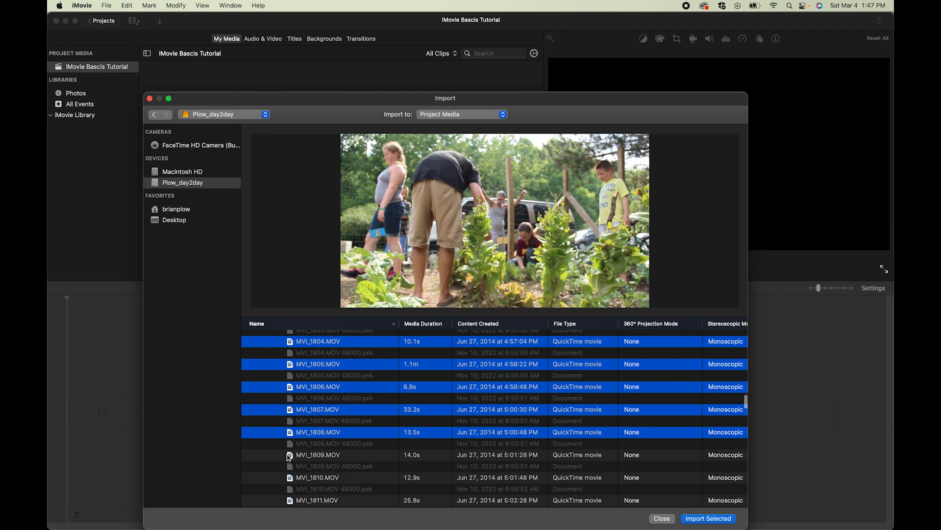
left_click(290, 456, "super")
left_click(288, 479, "super")
left_click(291, 502, "super")
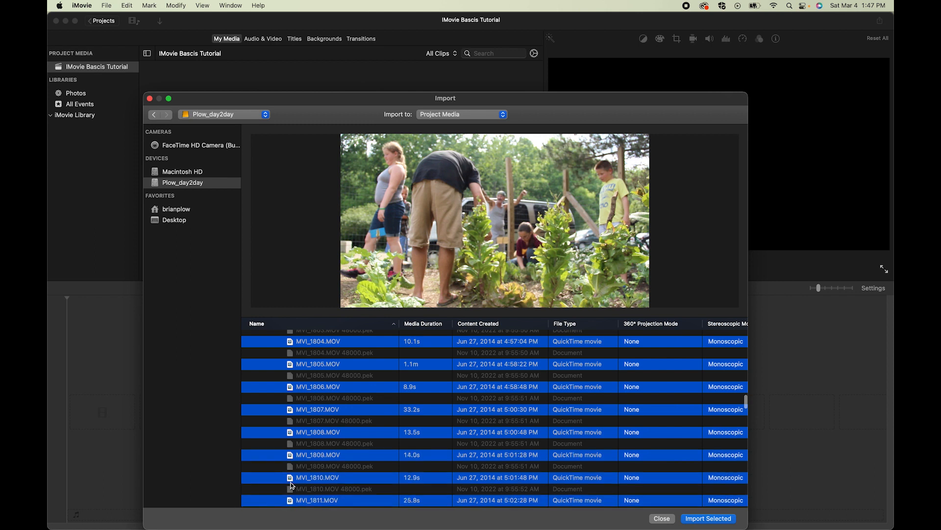
scroll(292, 485, "down", 2)
scroll(291, 485, "down", 1)
left_click(290, 461, "super")
left_click(291, 484, "super")
scroll(290, 484, "down", 2)
left_click(290, 470, "super")
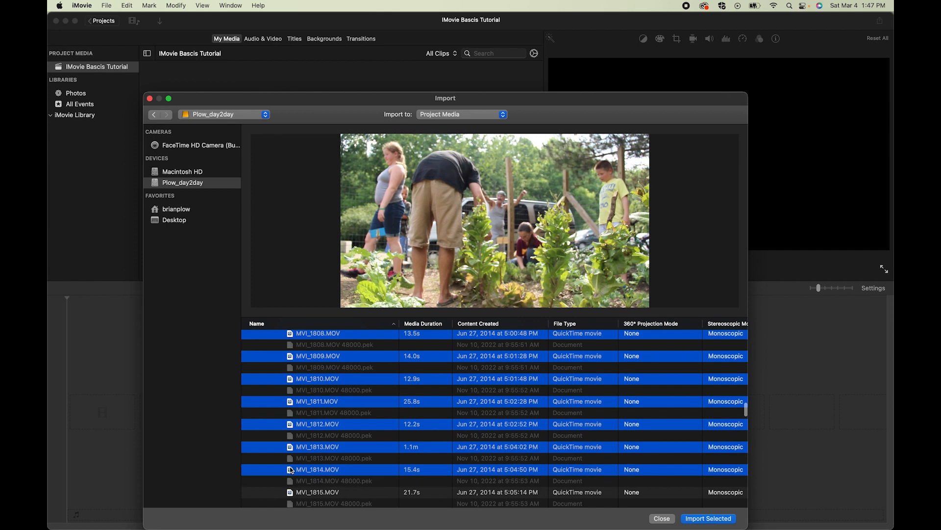
left_click(291, 494, "super")
Step: Add the video files MVI_1816.MOV through MVI_1819.MOV to the import selection
scroll(291, 491, "down", 2)
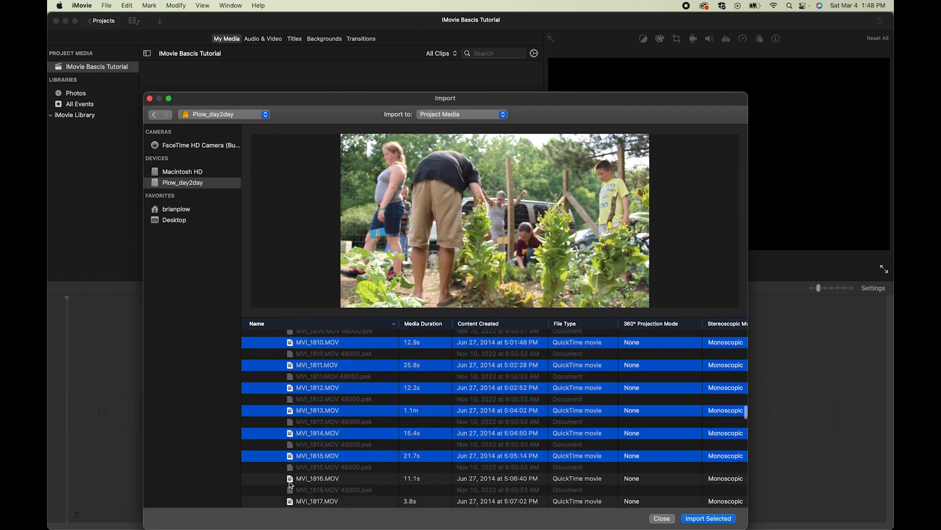
left_click(290, 484, "super")
left_click(289, 500, "super")
scroll(290, 500, "down", 2)
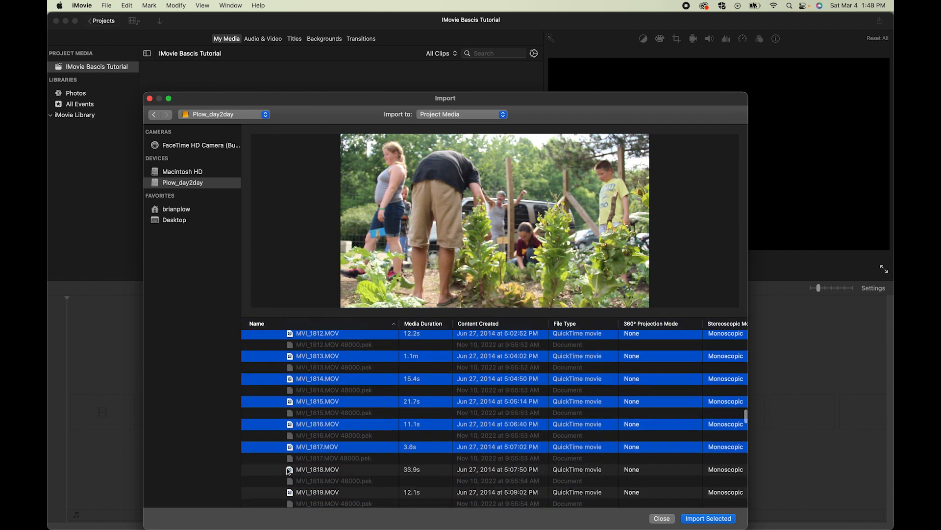
left_click(289, 470, "super")
left_click(289, 492, "super")
Step: Add MVI_1822, MVI_1845, MVI_1846 and MVI_1848 to the selection and import all selected clips into Project Media
scroll(290, 490, "down", 4)
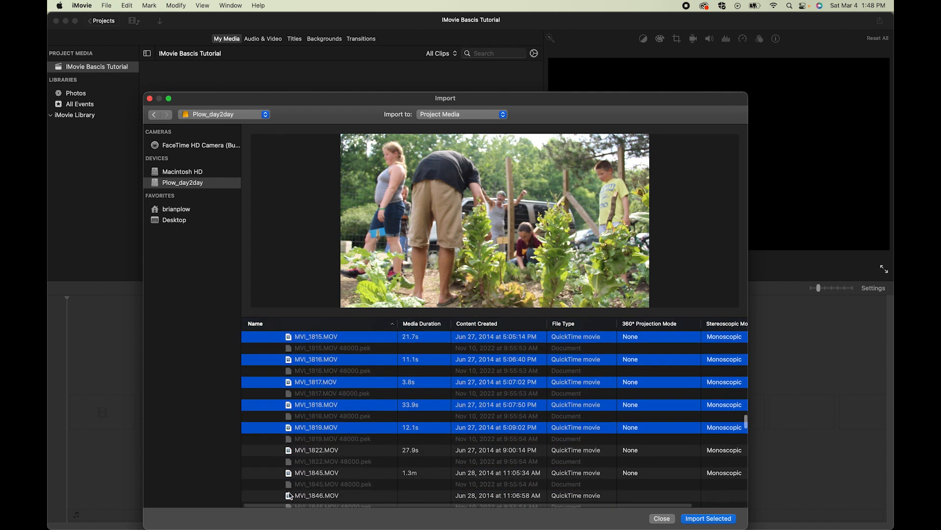
left_click(290, 435, "super")
left_click(290, 457, "super")
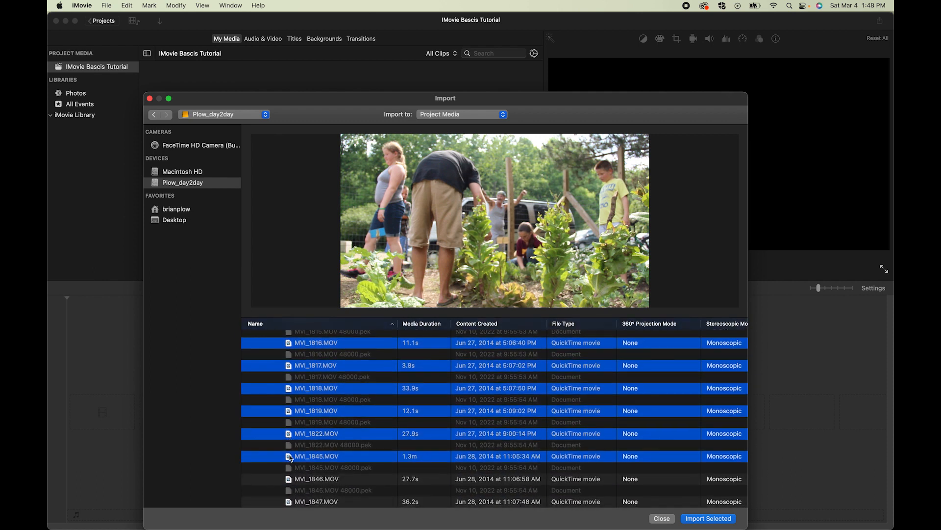
left_click(290, 482, "super")
scroll(288, 482, "down", 2)
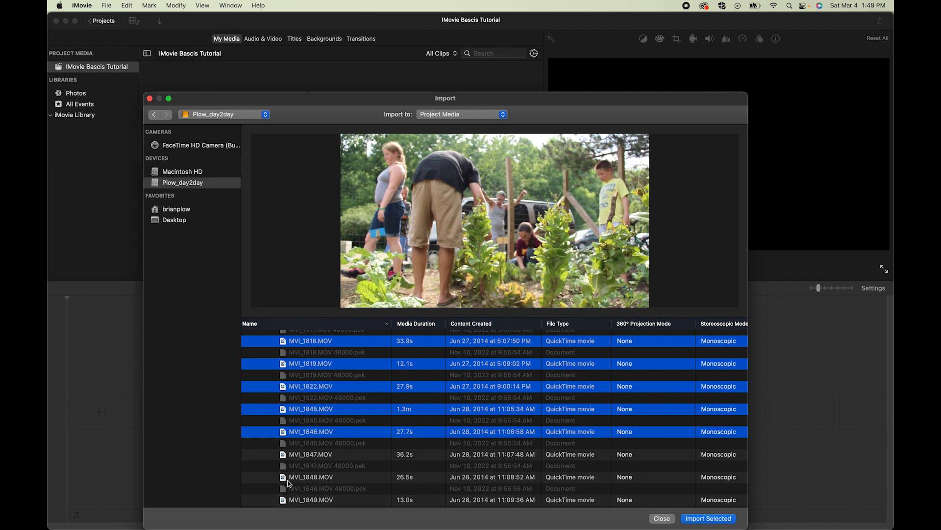
left_click(287, 477, "super")
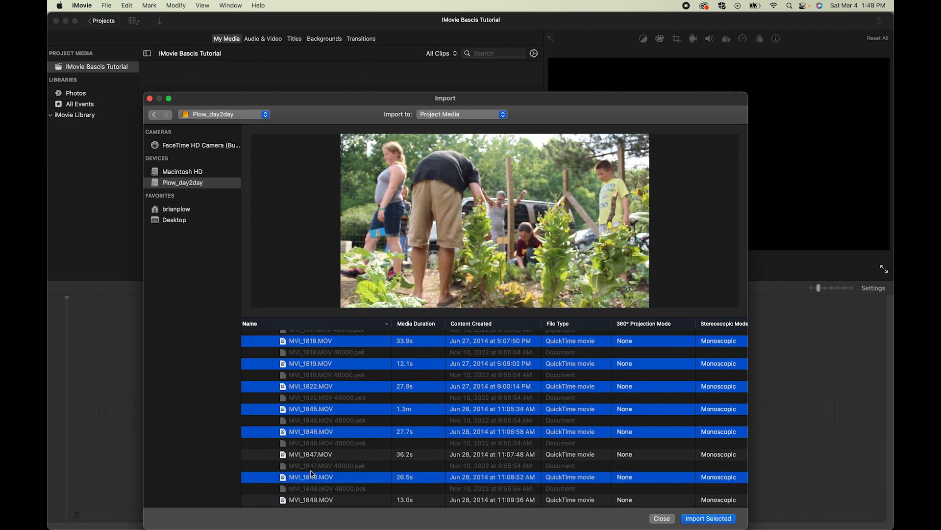
scroll(312, 472, "down", 3)
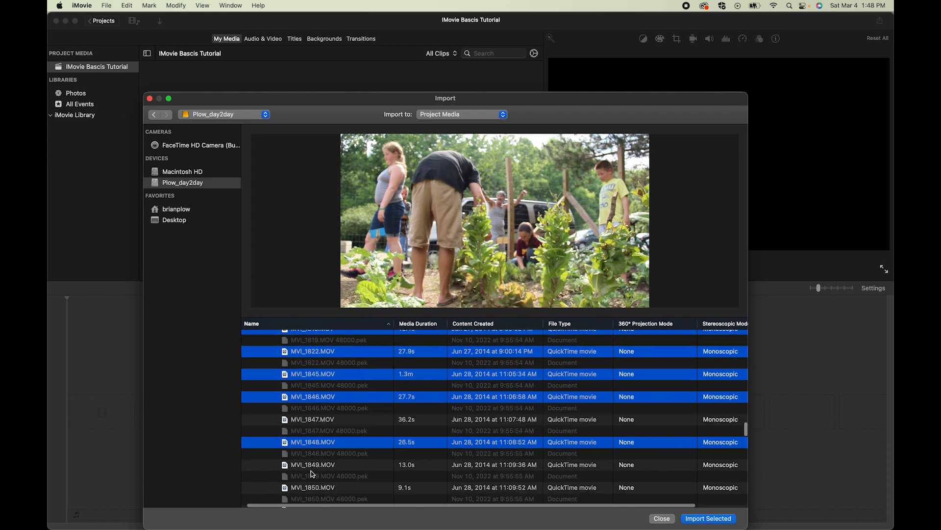
left_click(705, 519)
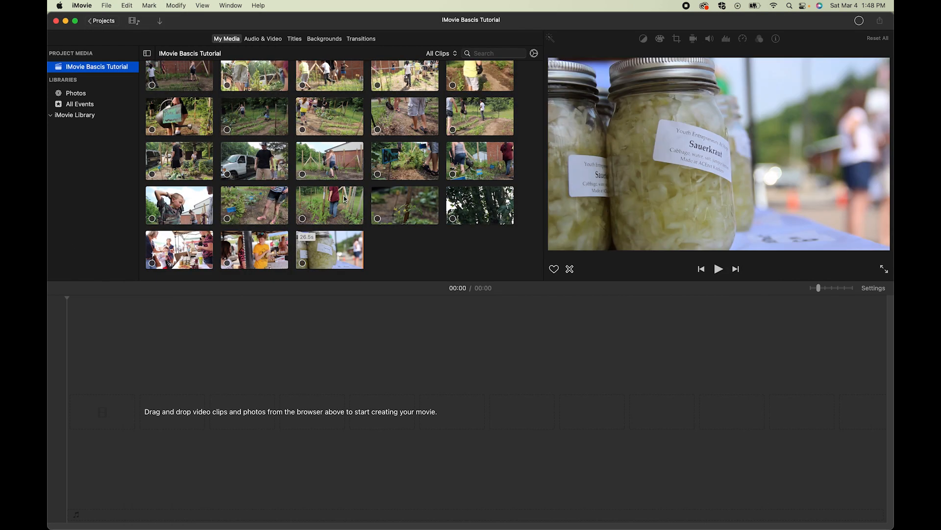
Step: Play back the 13.5-second garden clip with the wooden stakes from the project media
scroll(279, 185, "up", 3)
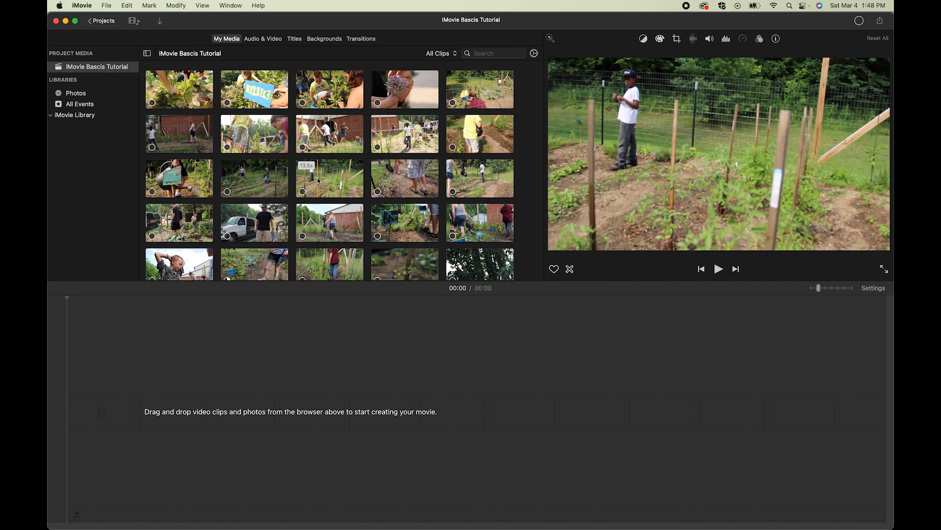
left_click(319, 181)
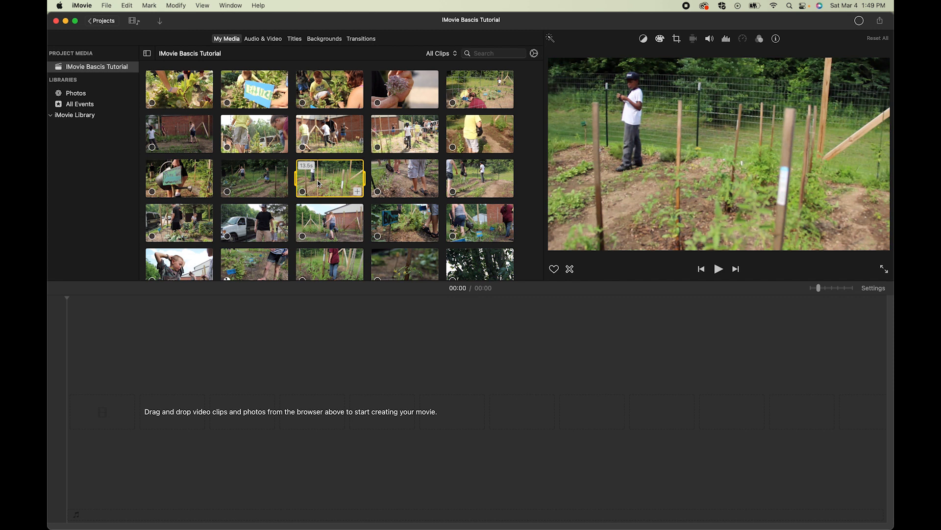
key("space")
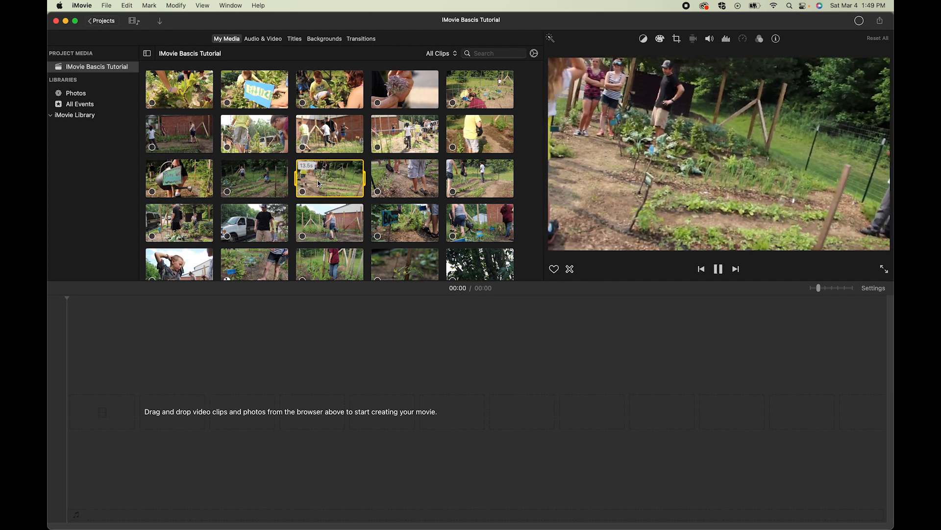
Step: Stop the preview and select the 14.4-second garden clip in the project media
key("space")
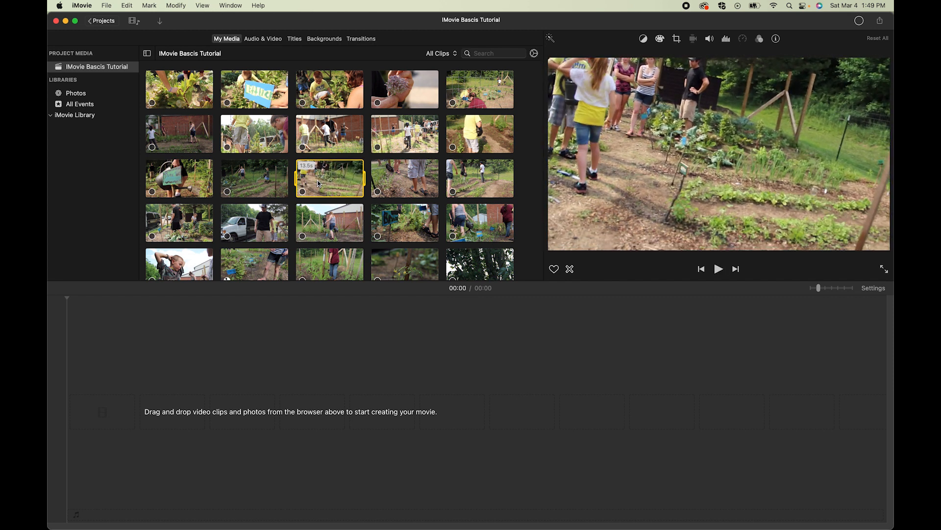
left_click(255, 133)
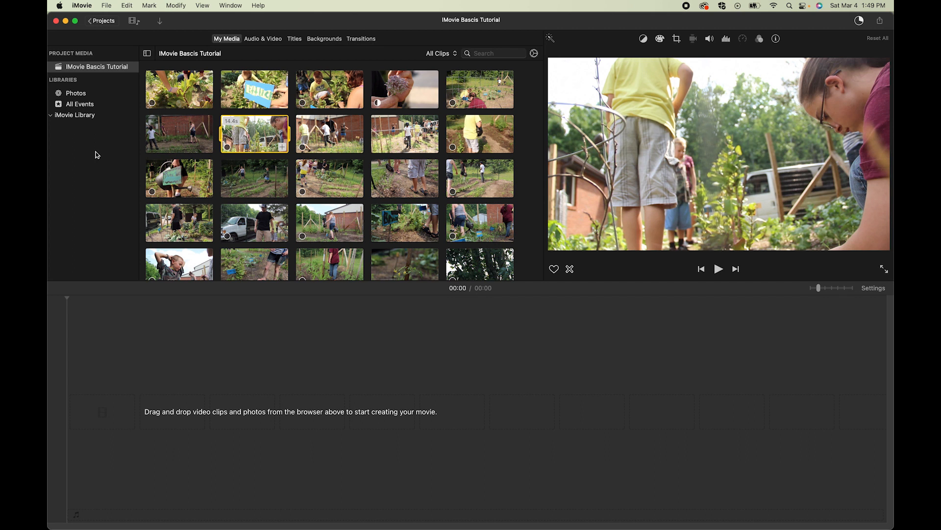
Step: Create a new event in the iMovie Library and name it "YEAH Kids"
left_click(79, 116)
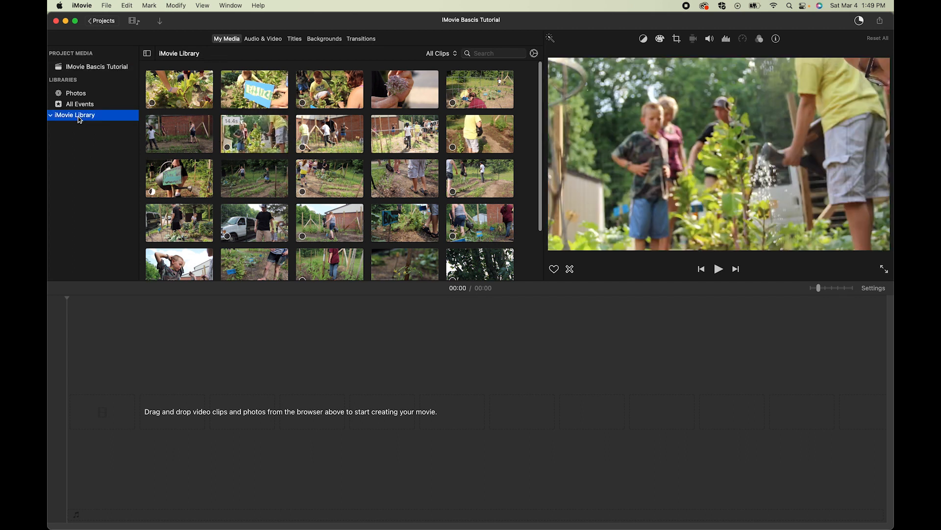
right_click(79, 117)
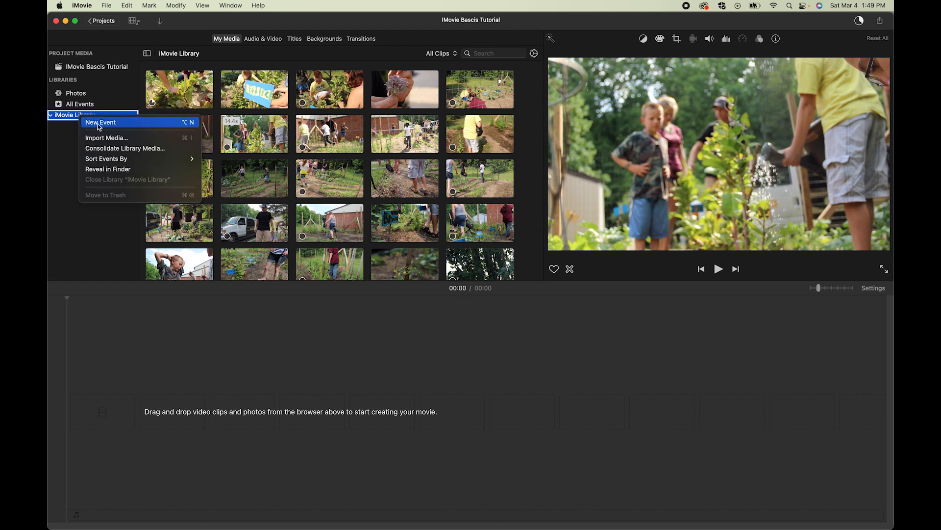
left_click(135, 122)
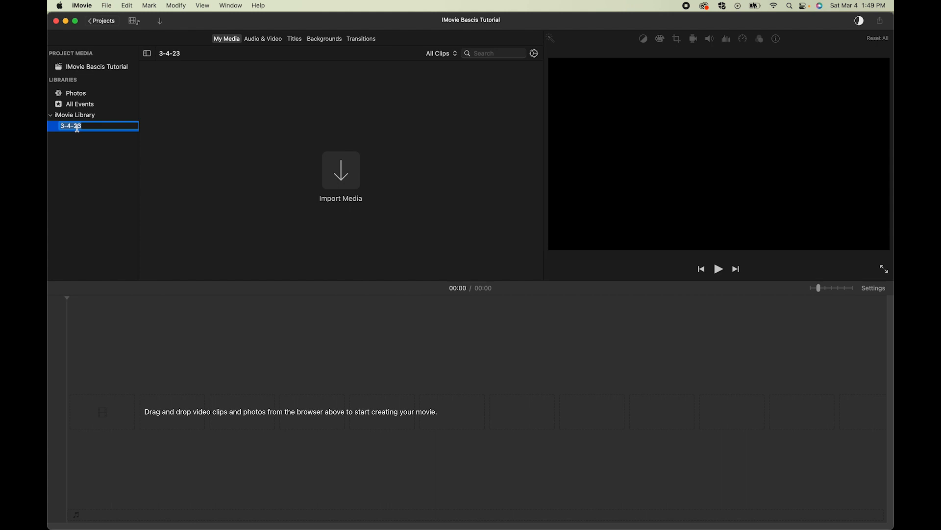
type("YEAH KIds")
key("Return")
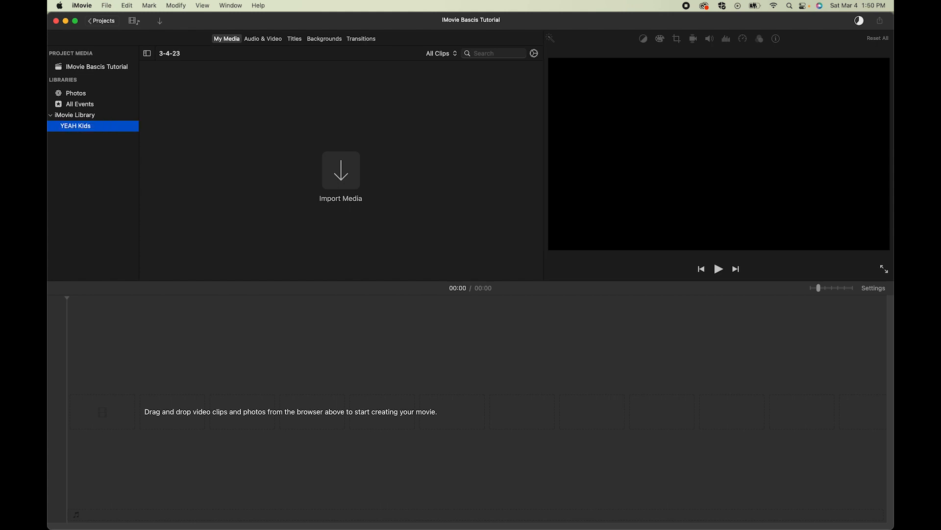
Step: Copy the first clip in the iMovie Library into the YEAH Kids event and check that event's contents
left_click(79, 115)
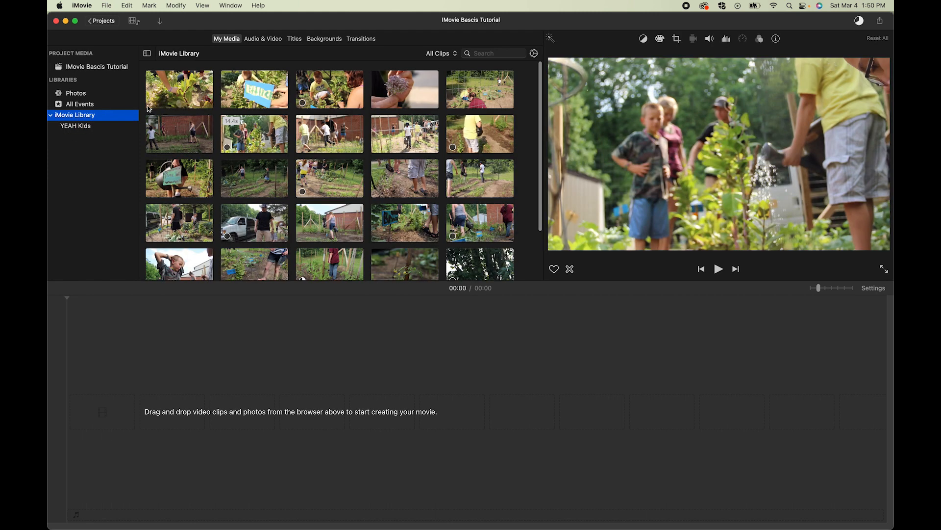
scroll(445, 218, "down", 5)
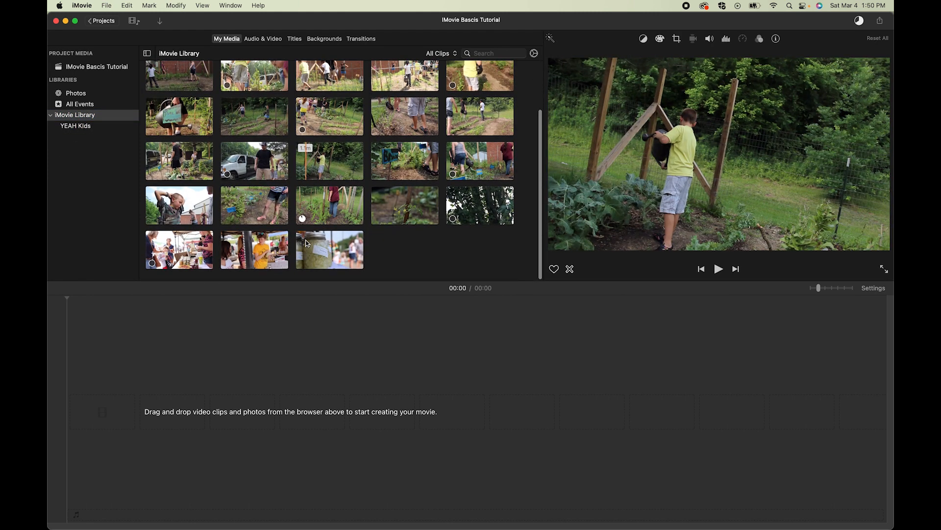
scroll(333, 211, "up", 5)
left_click(209, 87)
left_click_drag(185, 93, 93, 129)
left_click(82, 124)
left_click(83, 119)
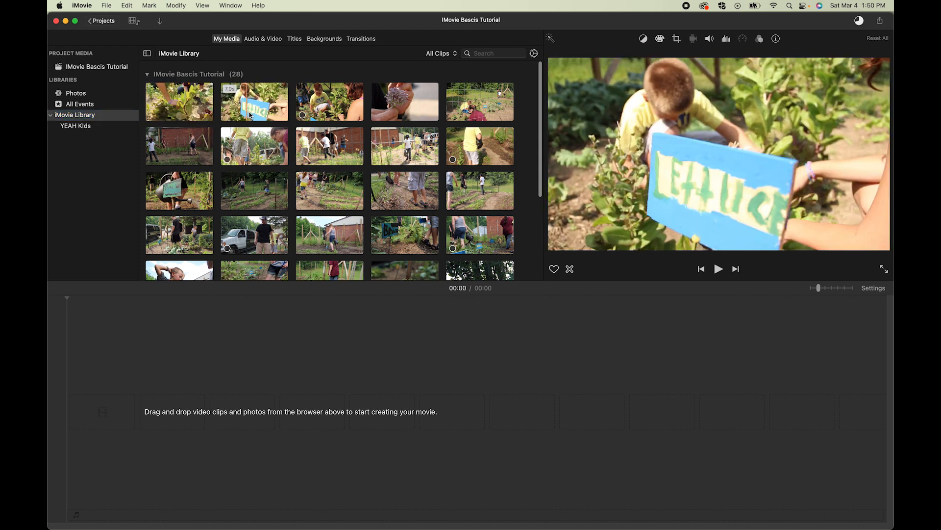
scroll(196, 235, "down", 5)
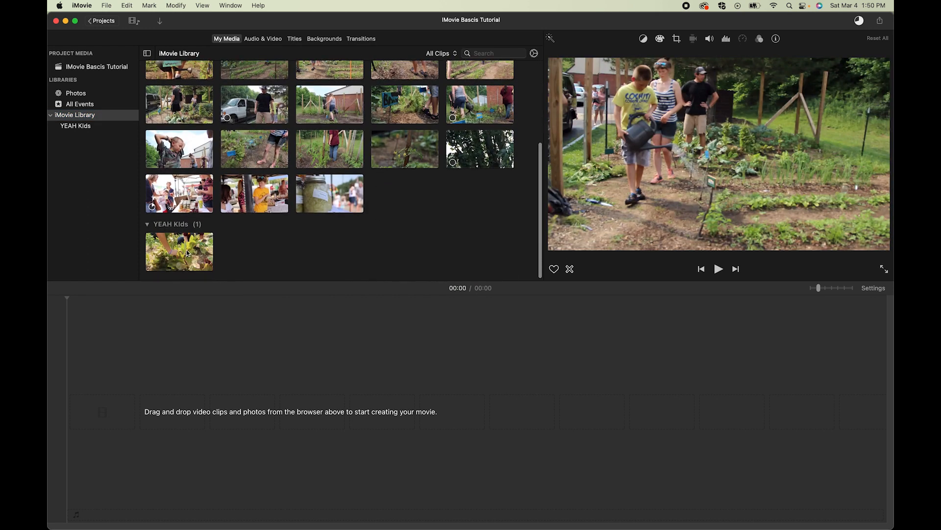
Step: Copy all clips of the iMovie Library into the YEAH Kids event
key("super+a")
left_click_drag(166, 150, 81, 131)
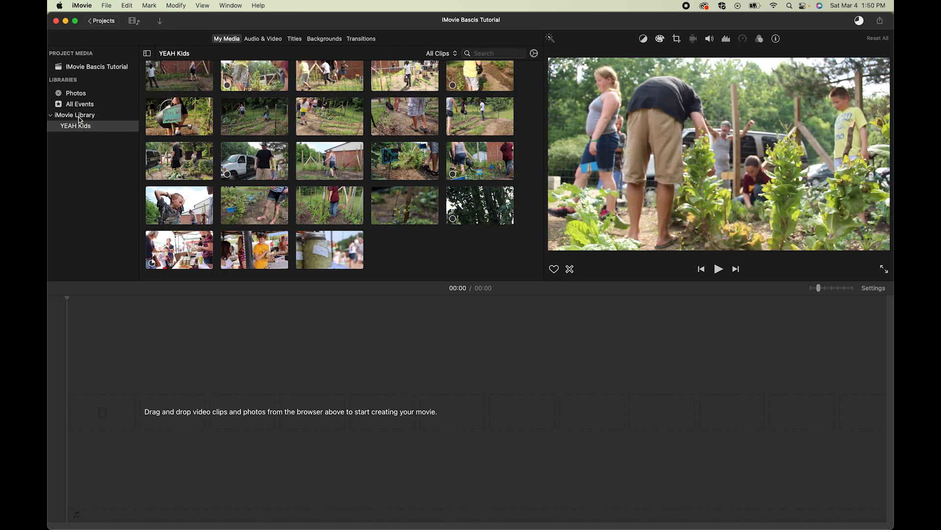
left_click(79, 116)
scroll(289, 154, "up", 3)
scroll(289, 154, "up", 5)
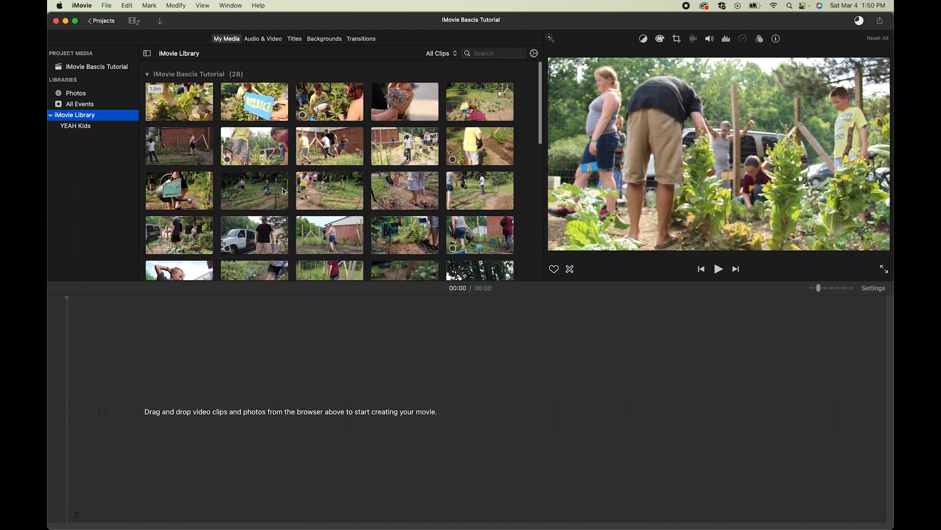
Step: Open the YEAH Kids event and place its 19.0-second clip at the start of the empty timeline
left_click(73, 127)
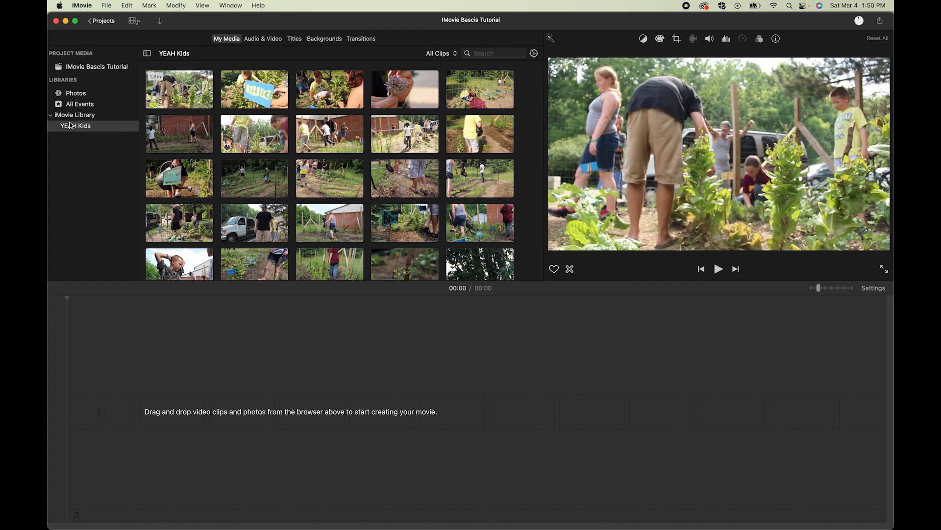
left_click(84, 128)
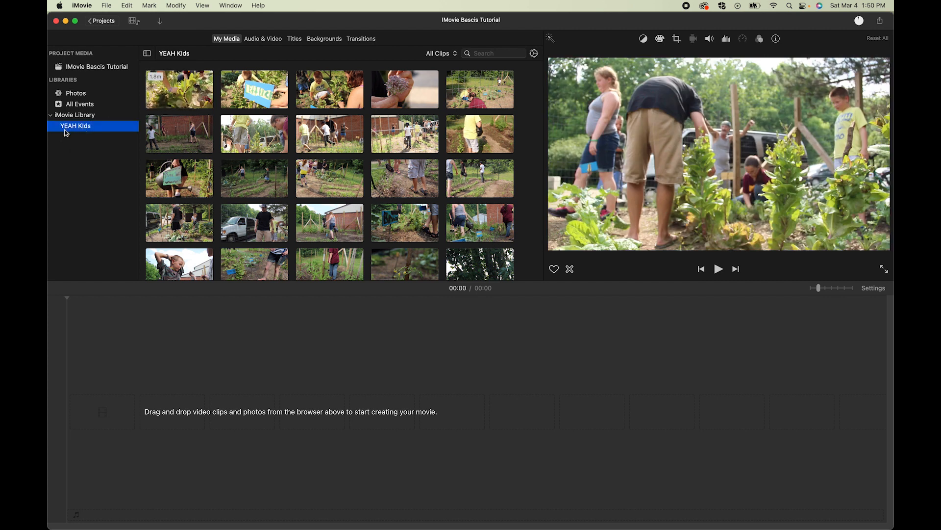
left_click(354, 150)
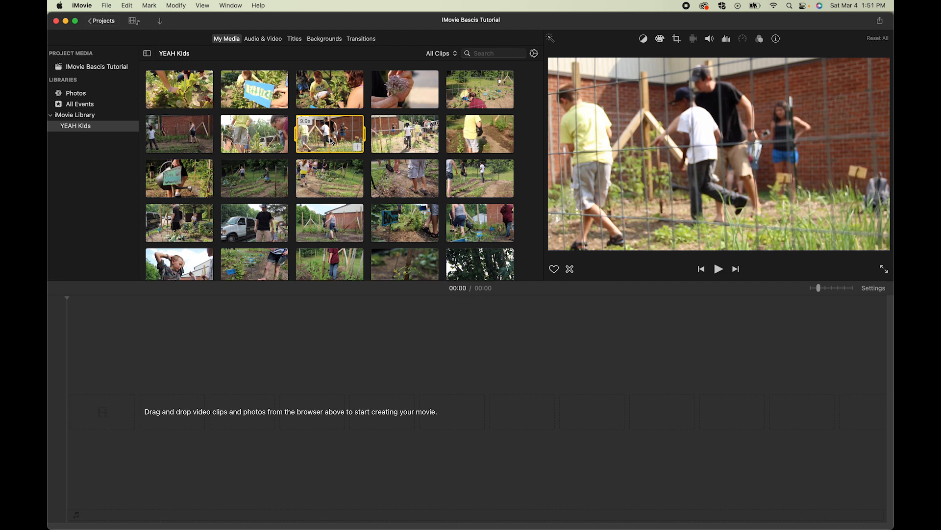
left_click(855, 349)
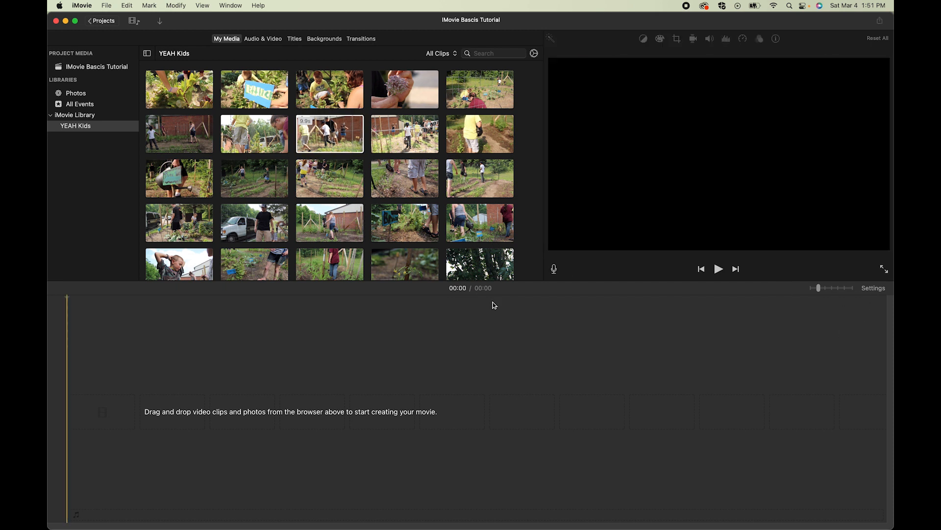
left_click(317, 147)
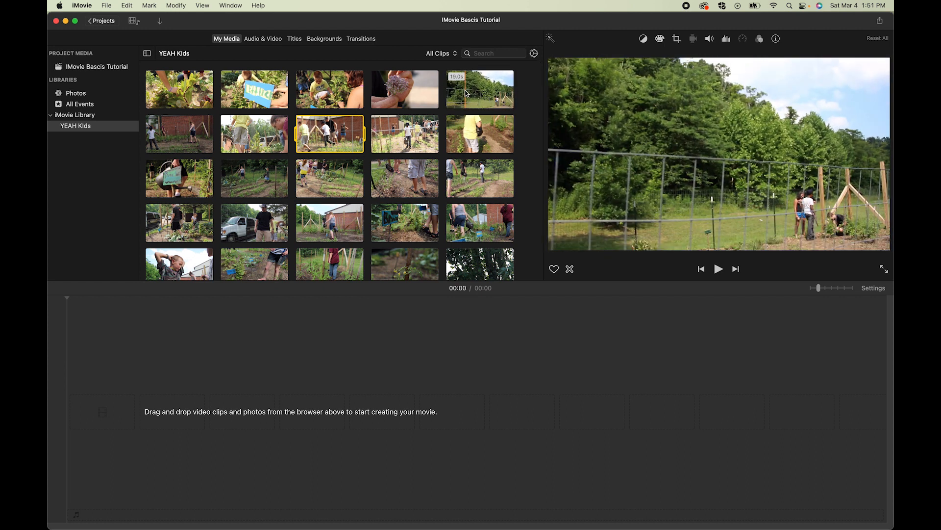
left_click_drag(466, 93, 88, 422)
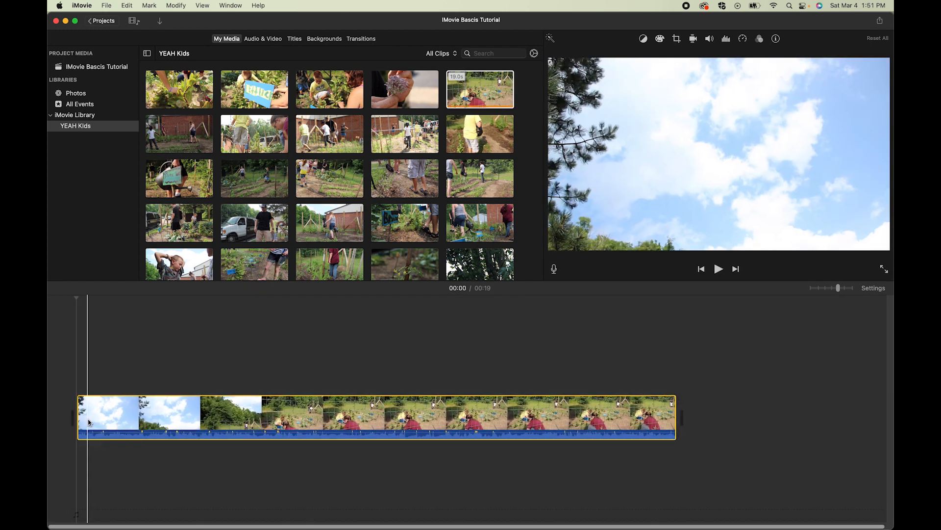
Step: Play back the first half of the 19.0-second clip in the timeline
left_click_drag(148, 421, 337, 426)
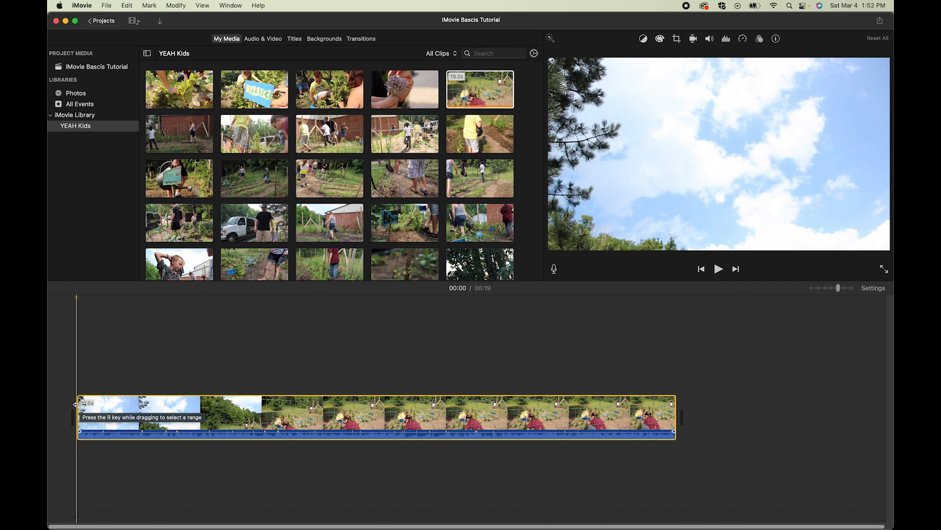
key("space")
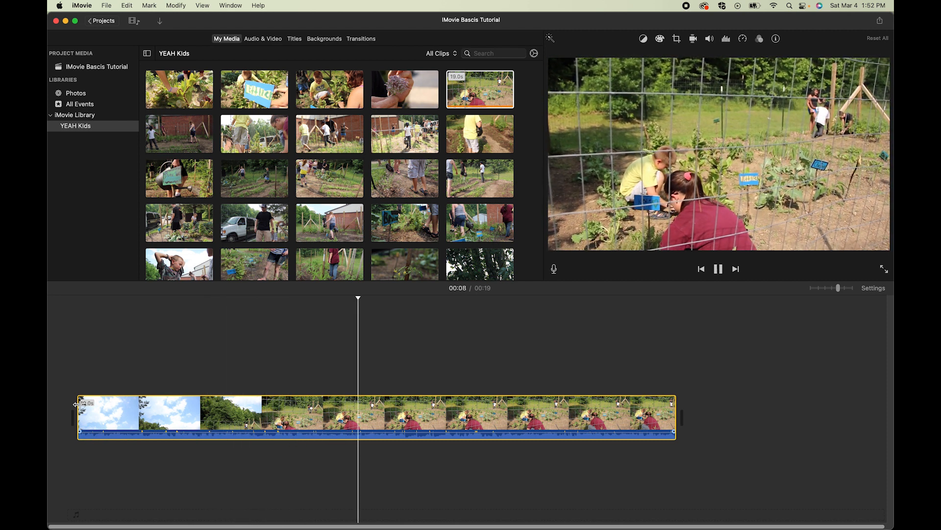
key("space")
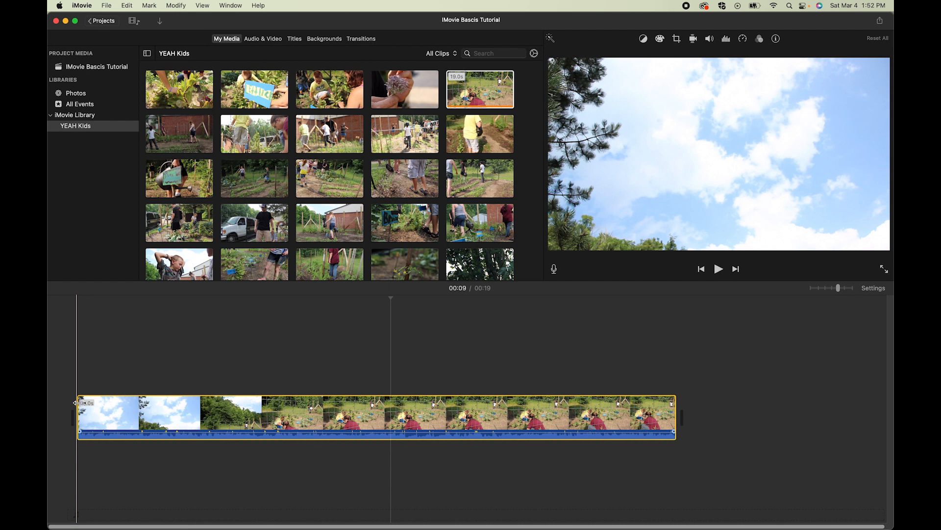
Step: Try trimming about 2 seconds off the start of the timeline clip by its edge, and undo the trim
left_click_drag(391, 300, 139, 306)
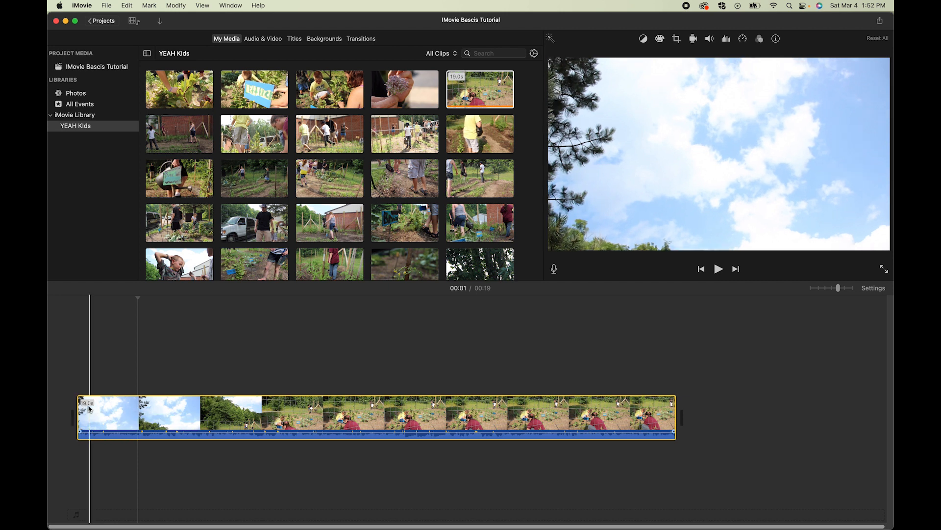
left_click_drag(78, 408, 134, 408)
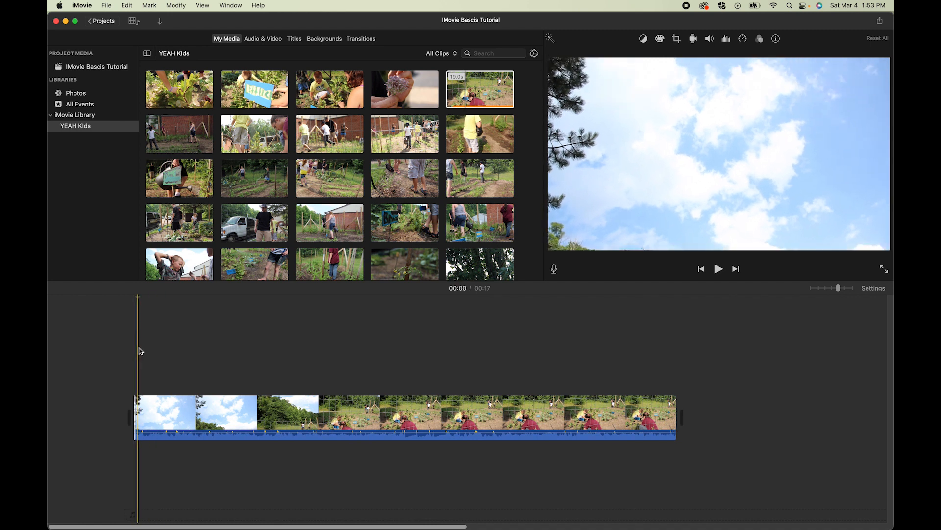
key("super+z")
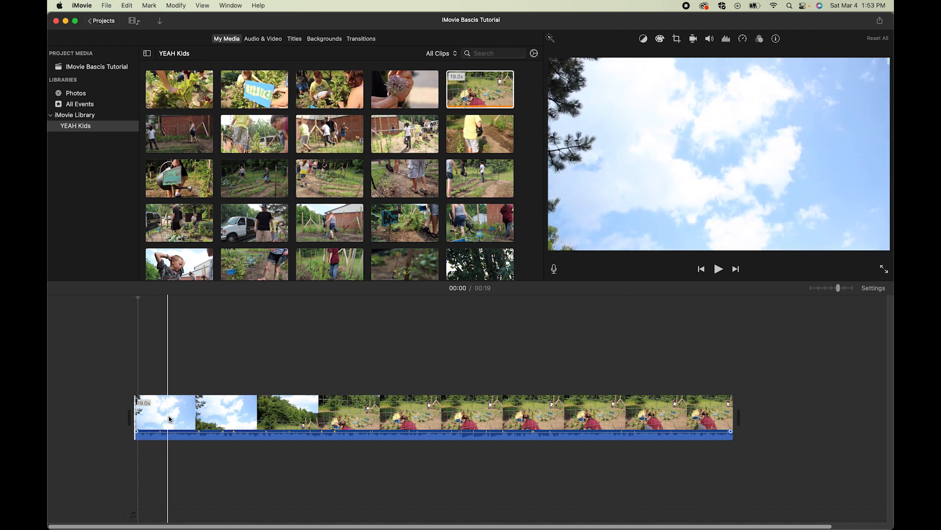
Step: Split the timeline clip about 2 seconds in and delete the opening sky piece
left_click_drag(138, 298, 142, 299)
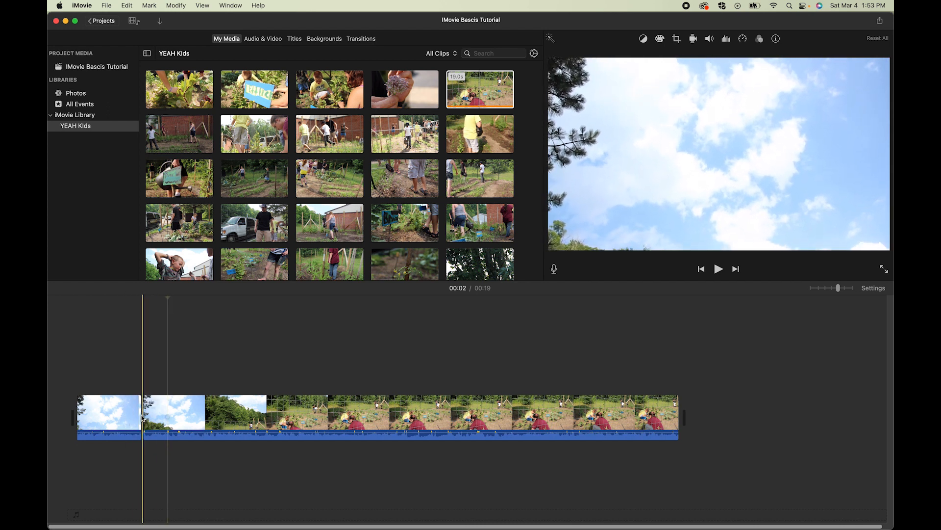
left_click(116, 418)
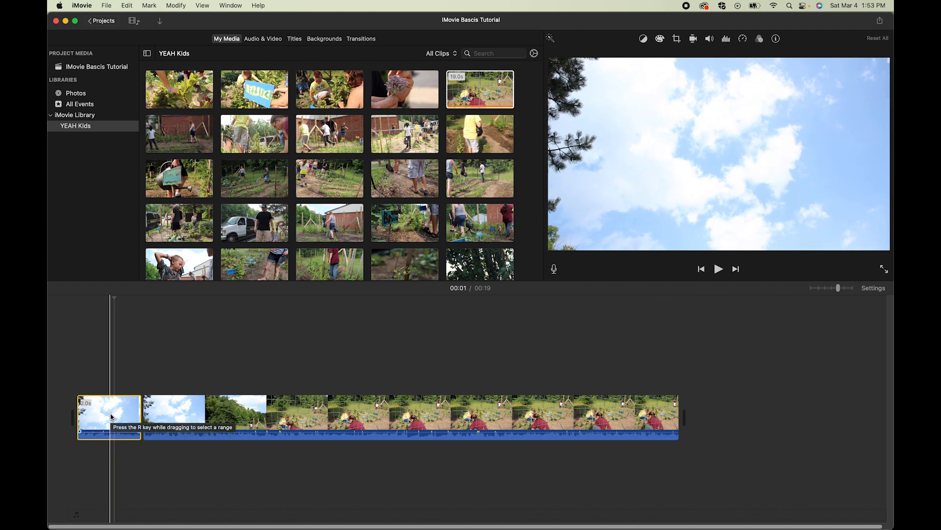
key("Delete")
Step: Play the shortened clip to find its end point, split it at about 00:07 and delete the remainder
key("space")
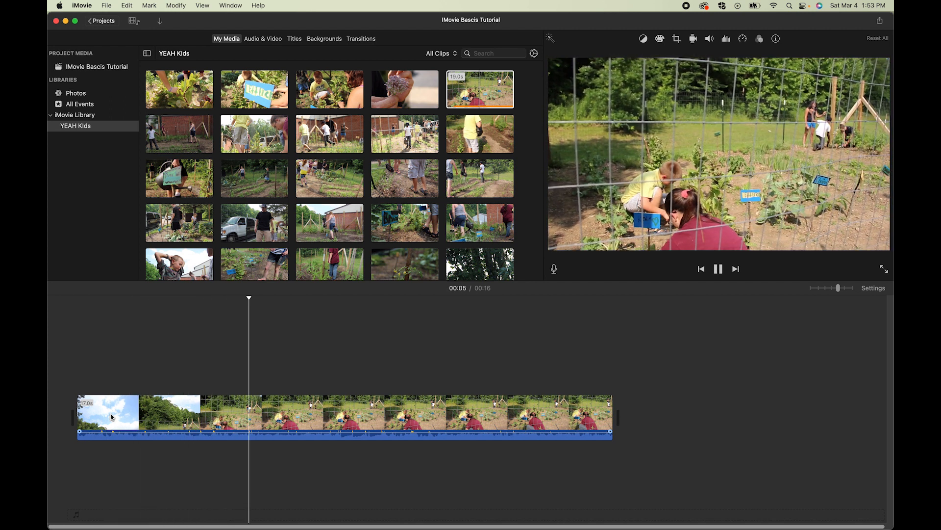
key("space")
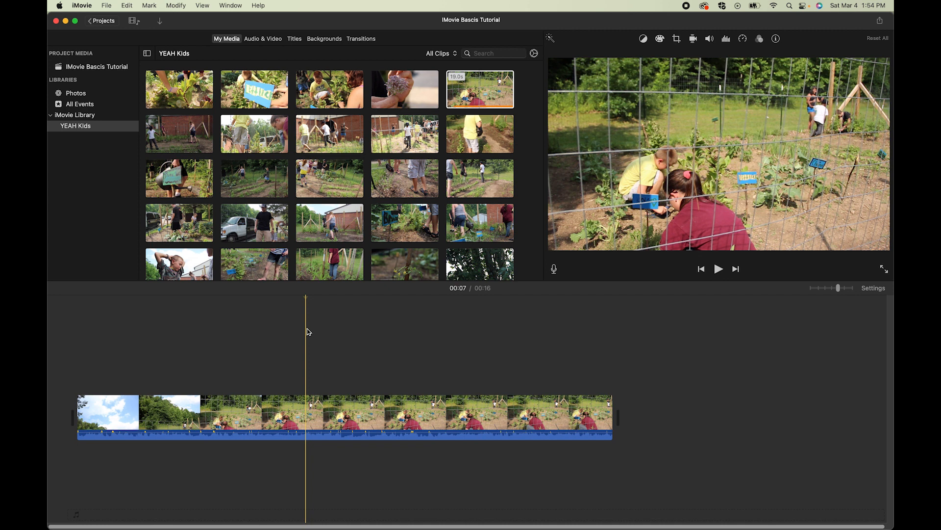
key("super+b")
left_click(365, 411)
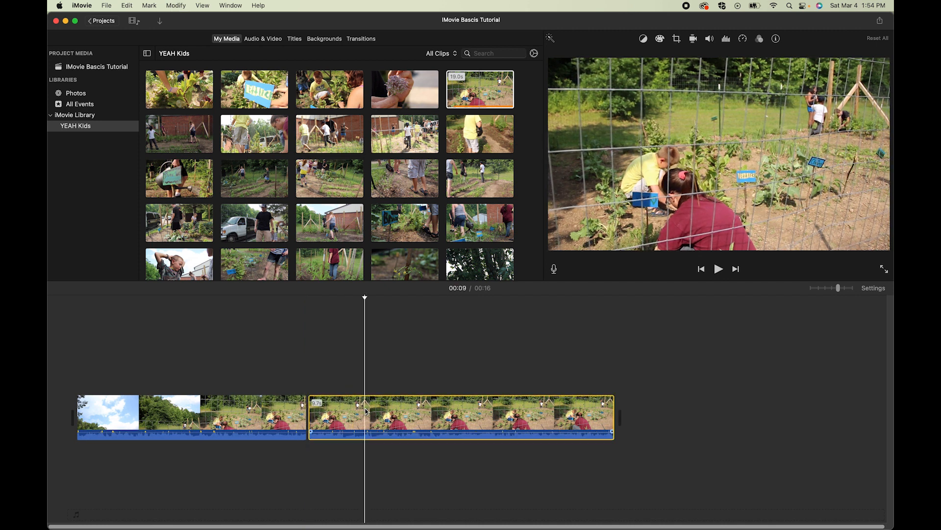
key("Delete")
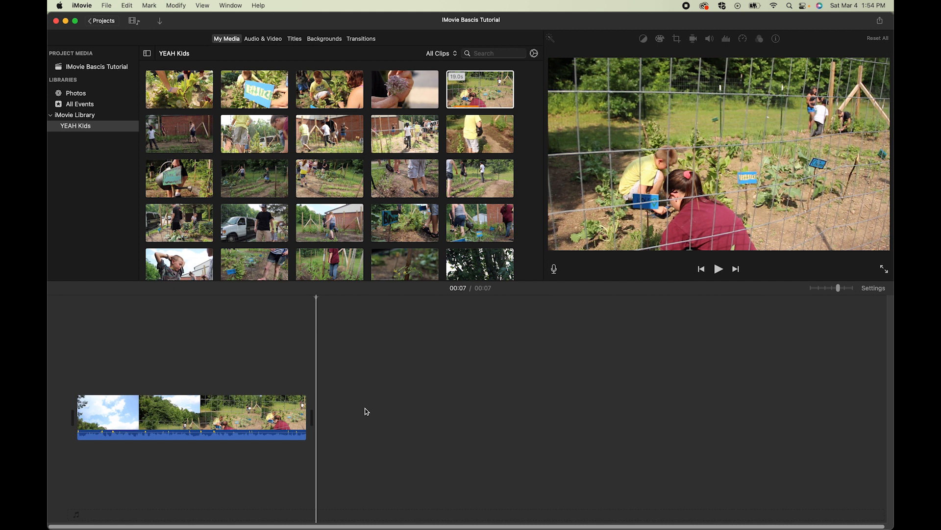
Step: Add the 40.3-second lettuce-sign clip after the first timeline clip and play across the cut from about 00:06
left_click(477, 89)
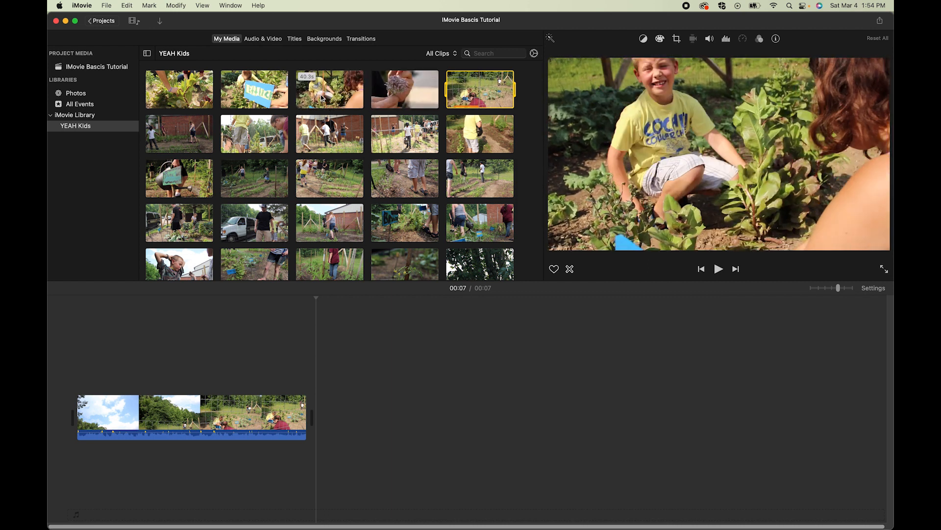
left_click_drag(315, 95, 310, 418)
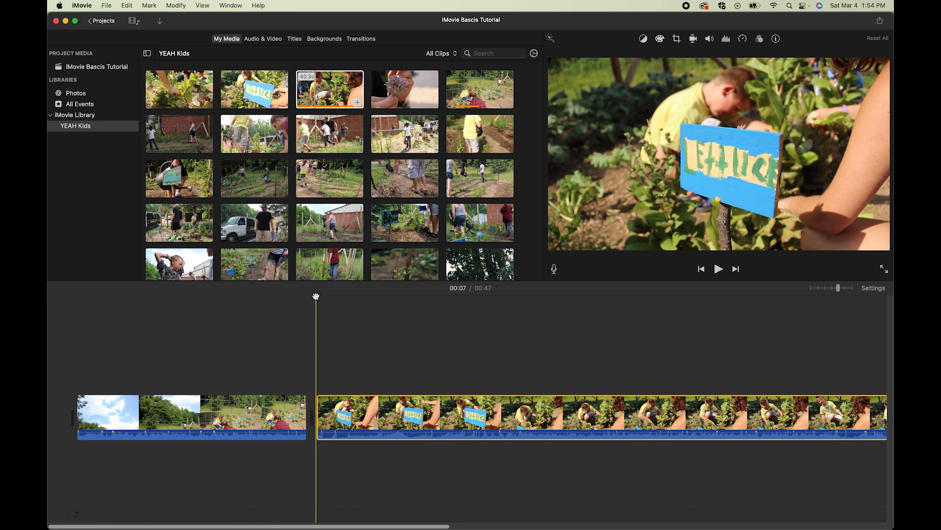
left_click(286, 298)
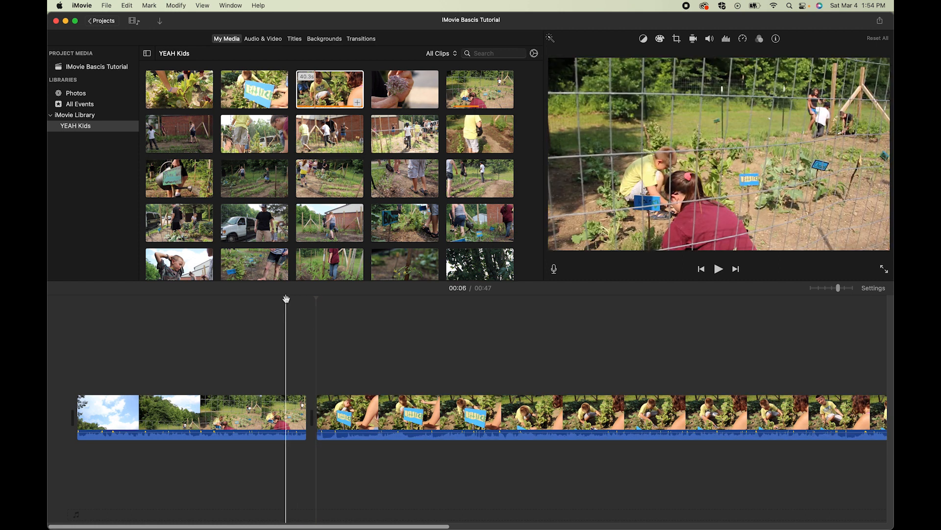
key("space")
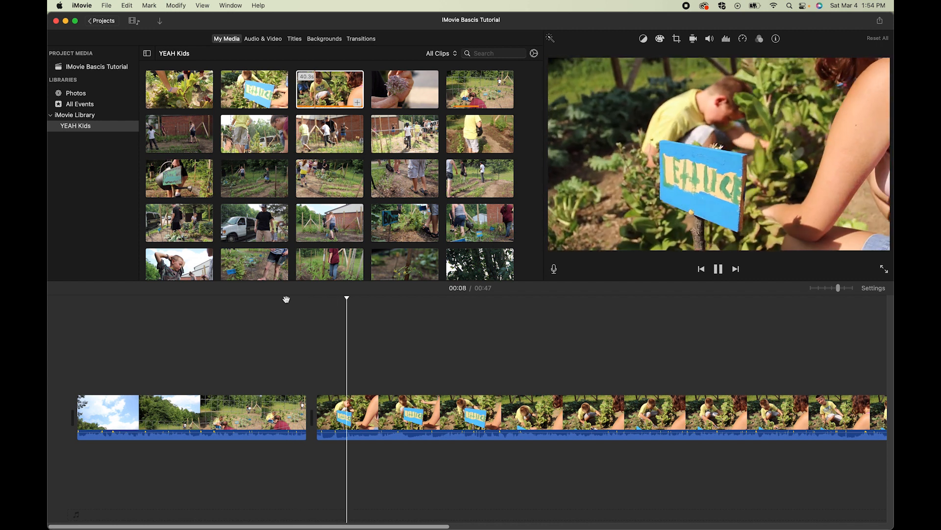
key("space")
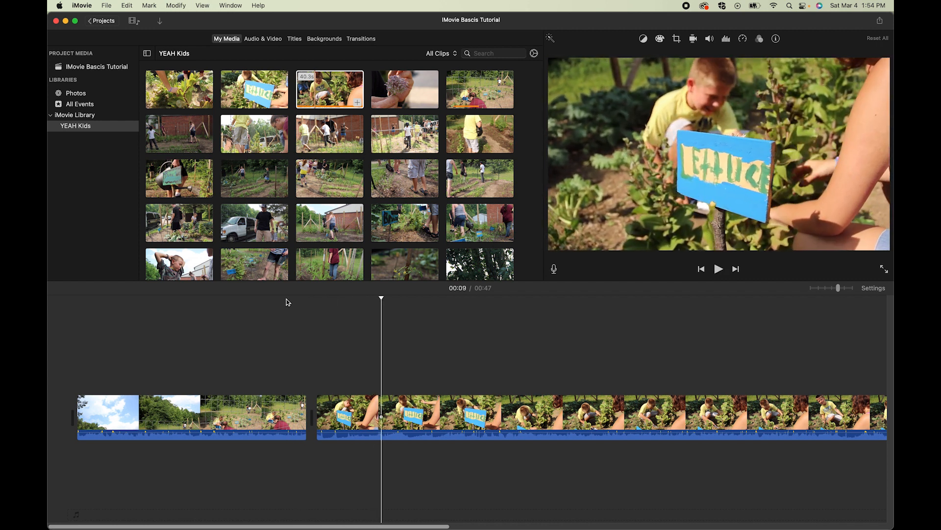
Step: Trim about 1 second off the start of the lettuce-sign clip in the timeline and play across the cut
left_click(289, 297)
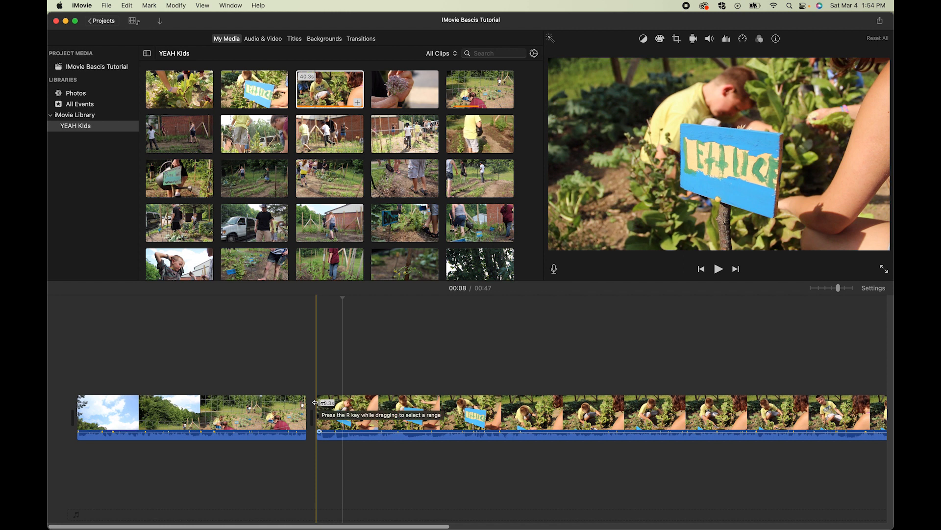
left_click(320, 403)
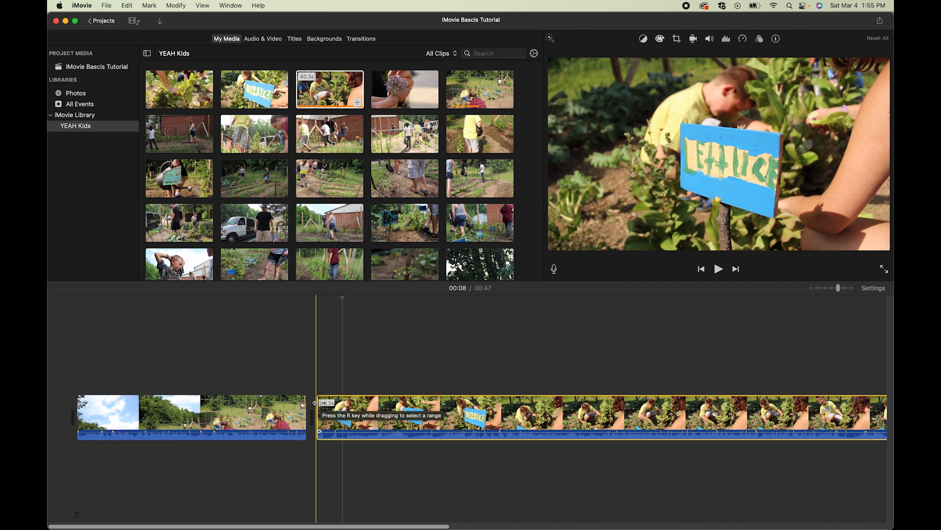
left_click_drag(315, 403, 342, 404)
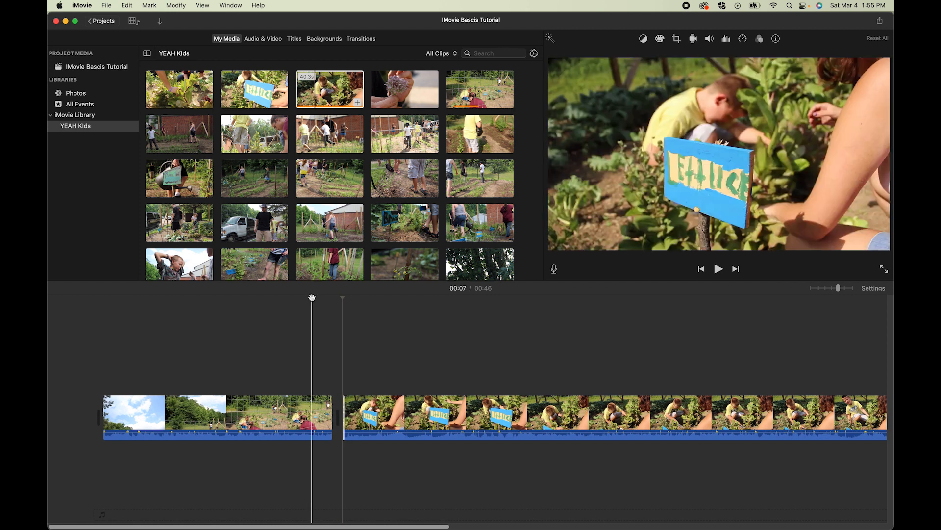
key("space")
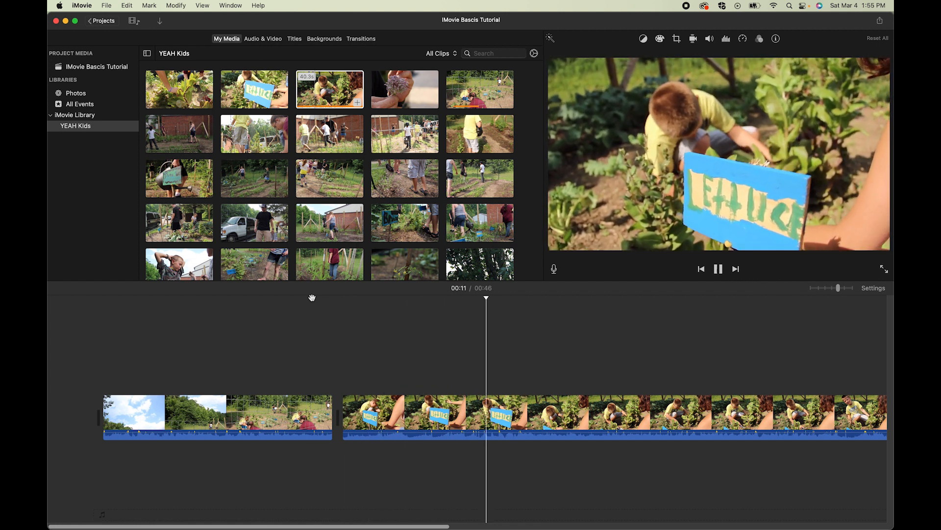
key("space")
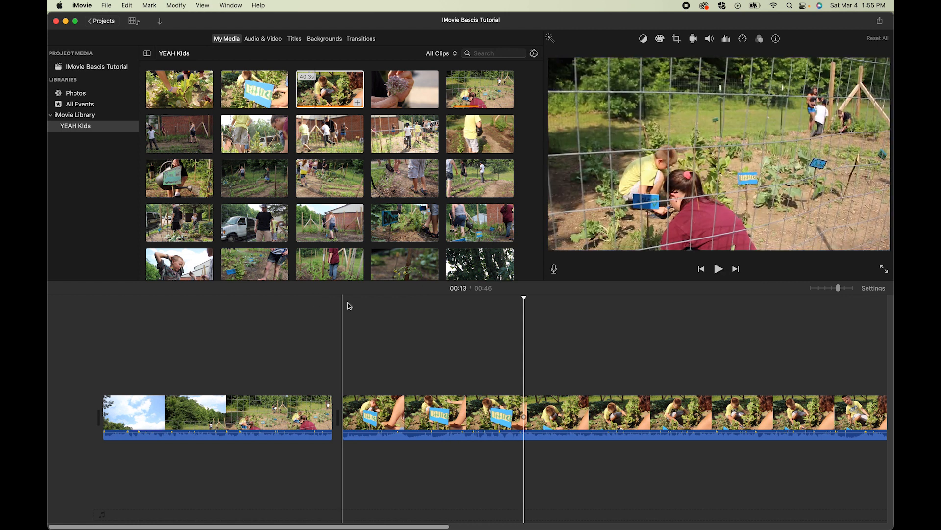
Step: Split the lettuce-sign clip at about 00:14 and delete the remainder
left_click_drag(525, 298, 557, 304)
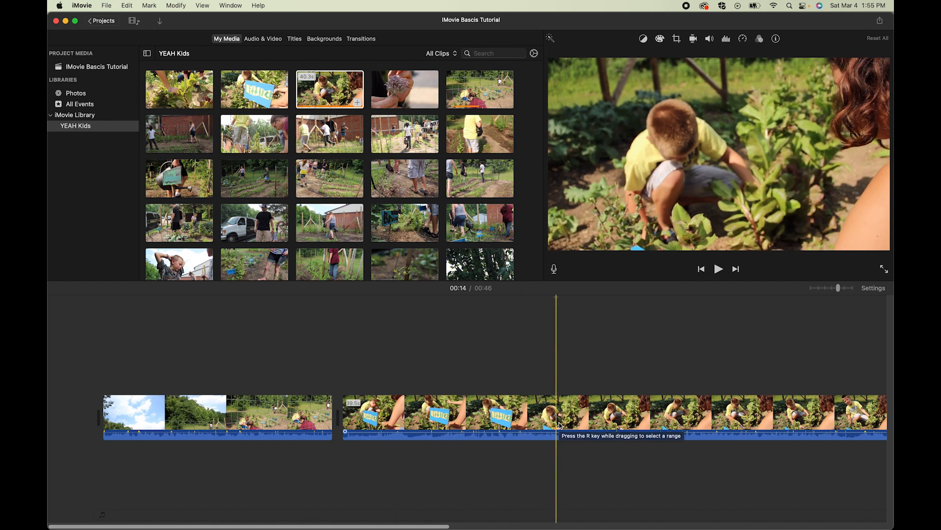
key("super+b")
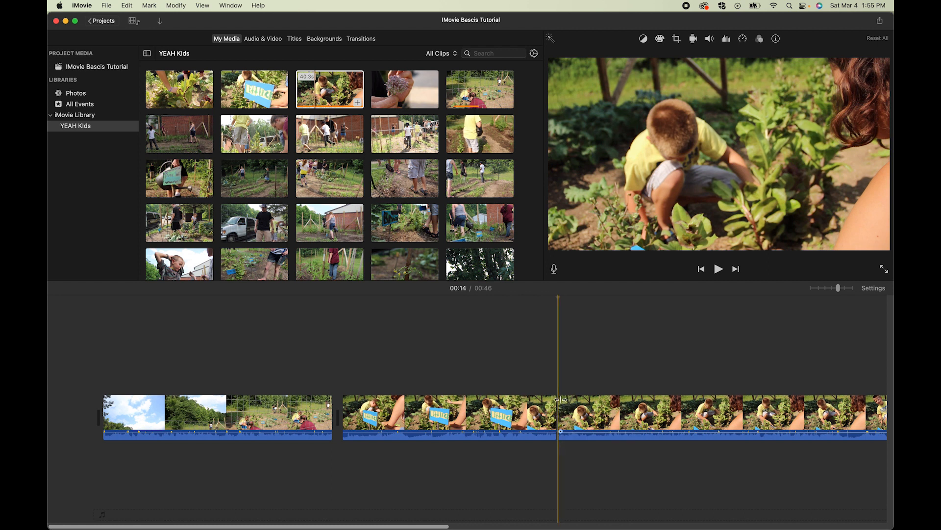
left_click(636, 415)
key("Delete")
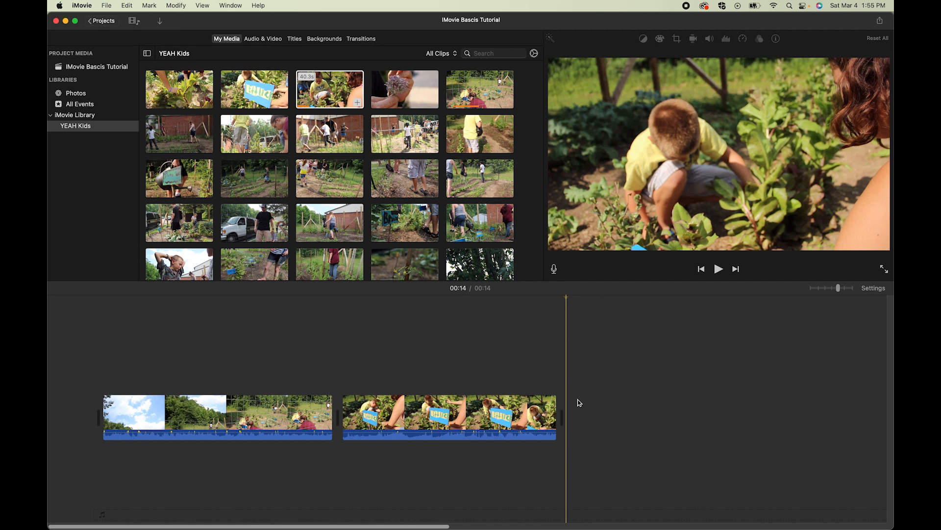
Step: Enlarge the timeline clip thumbnails by raising the clip size in the project settings
left_click(873, 290)
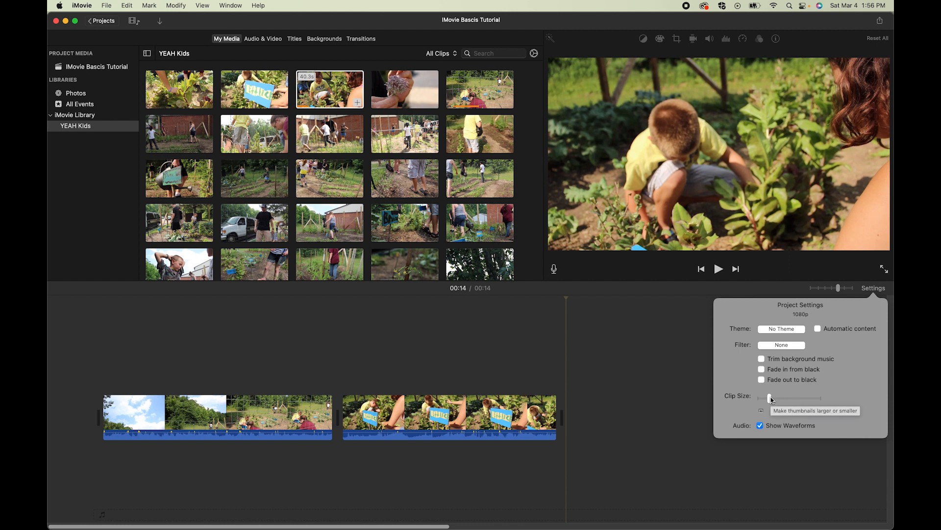
left_click_drag(770, 396, 788, 398)
scroll(575, 451, "left", 5)
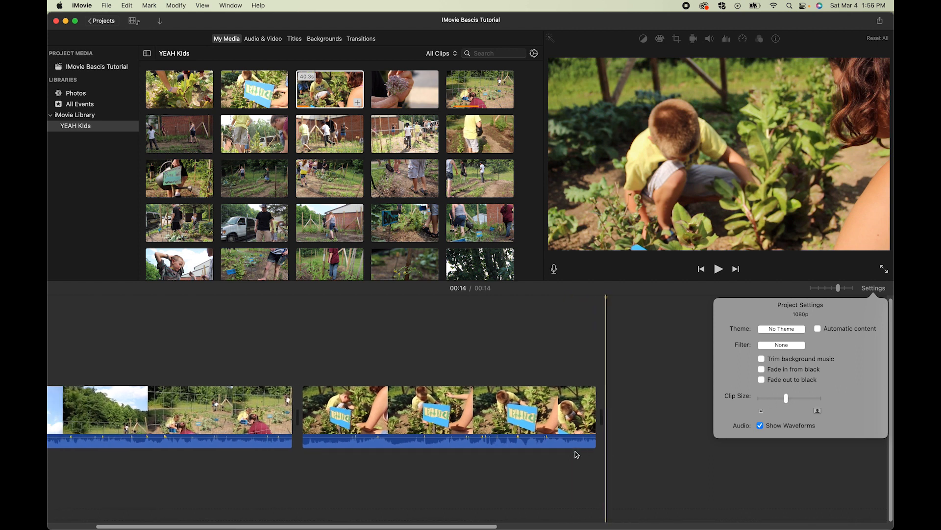
scroll(575, 452, "left", 2)
scroll(575, 452, "right", 2)
scroll(575, 451, "left", 2)
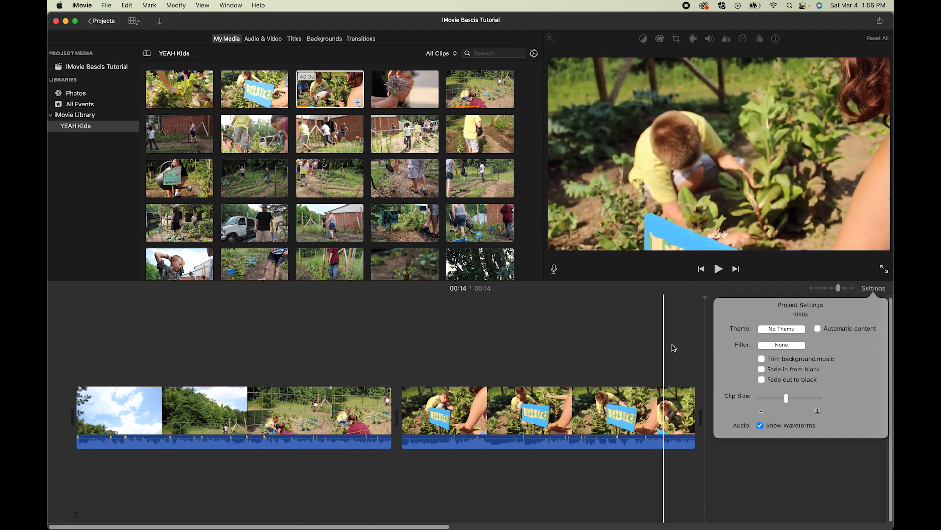
left_click(799, 291)
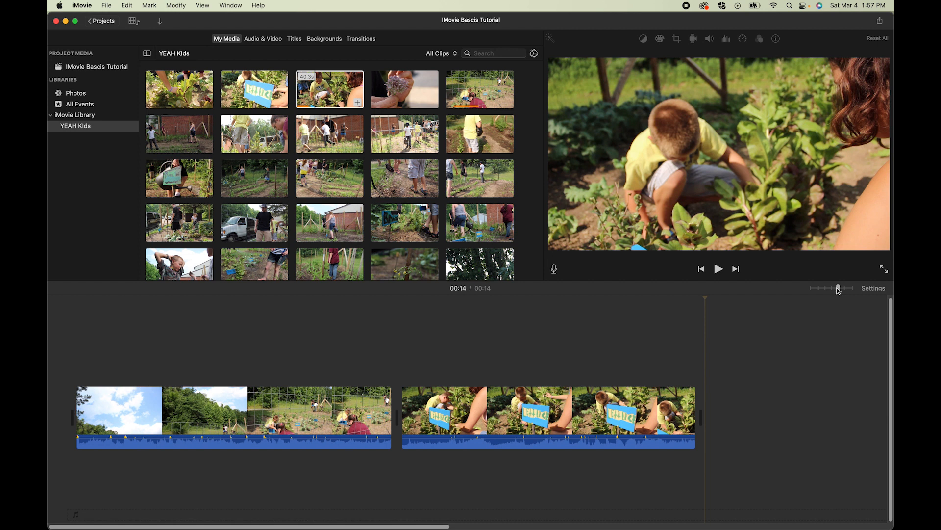
Step: Zoom the timeline out to show the clips shorter, and zoom back in to the previous scale
left_click_drag(838, 290, 832, 289)
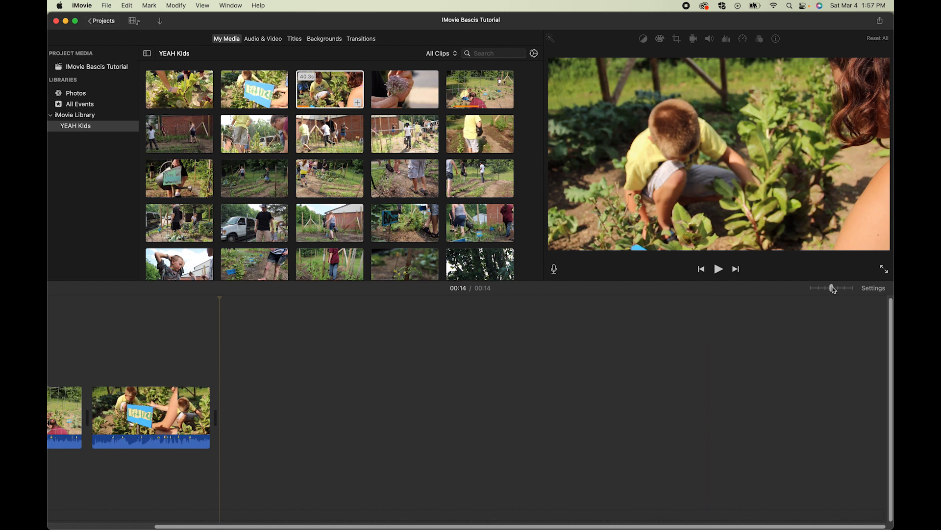
scroll(594, 420, "left", 3)
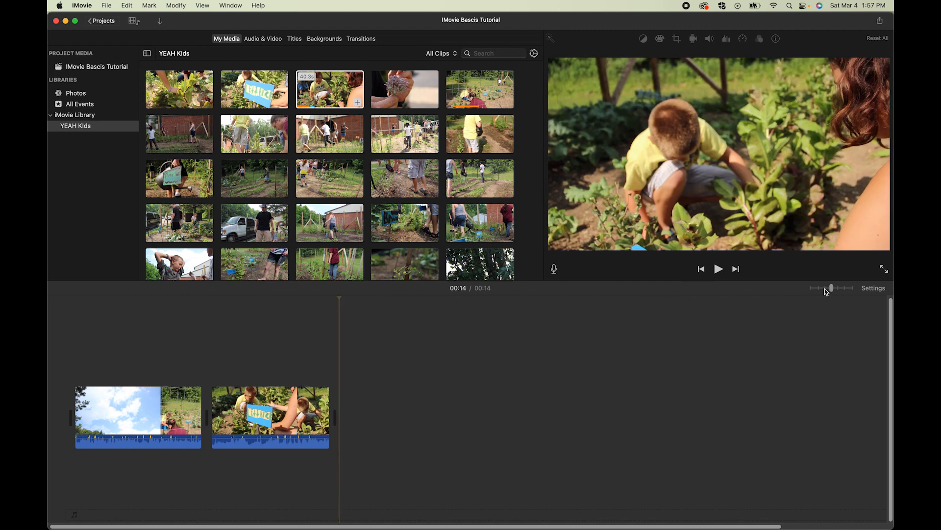
left_click_drag(834, 289, 842, 291)
scroll(383, 476, "left", 8)
scroll(383, 475, "left", 5)
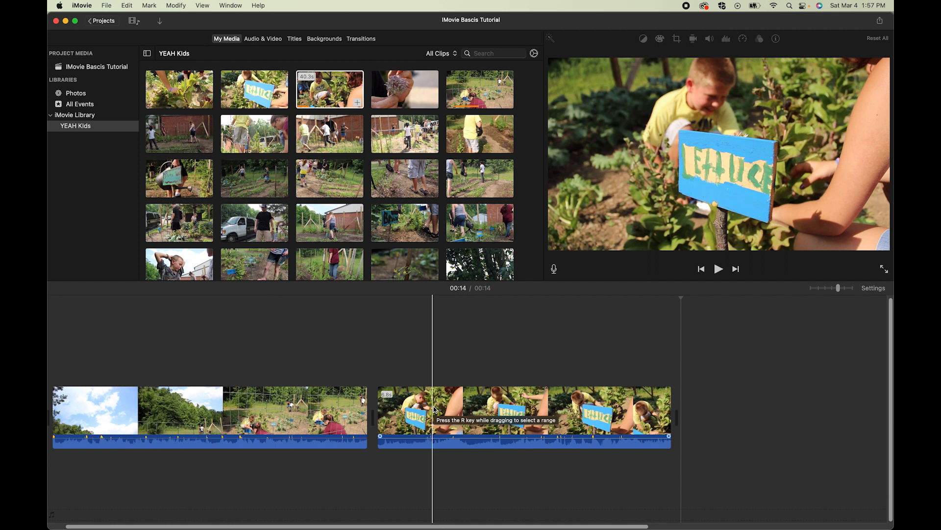
scroll(656, 355, "right", 5)
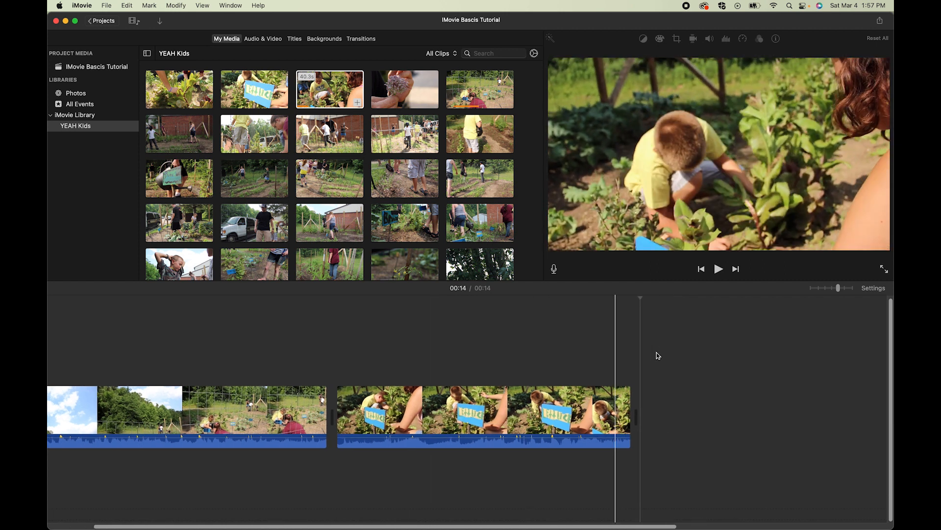
scroll(657, 354, "right", 2)
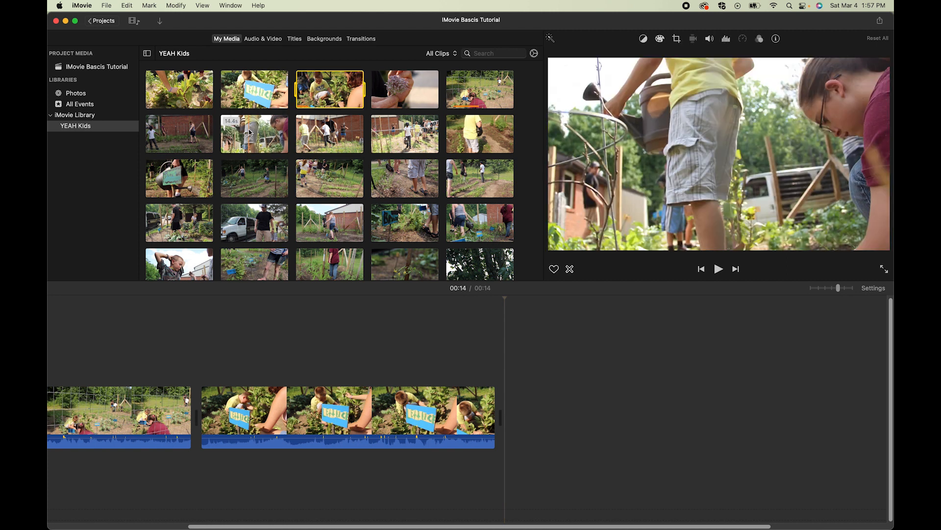
Step: Add the 14.4-second watering clip after the lettuce-sign clip and play its beginning
left_click(249, 130)
left_click(282, 147)
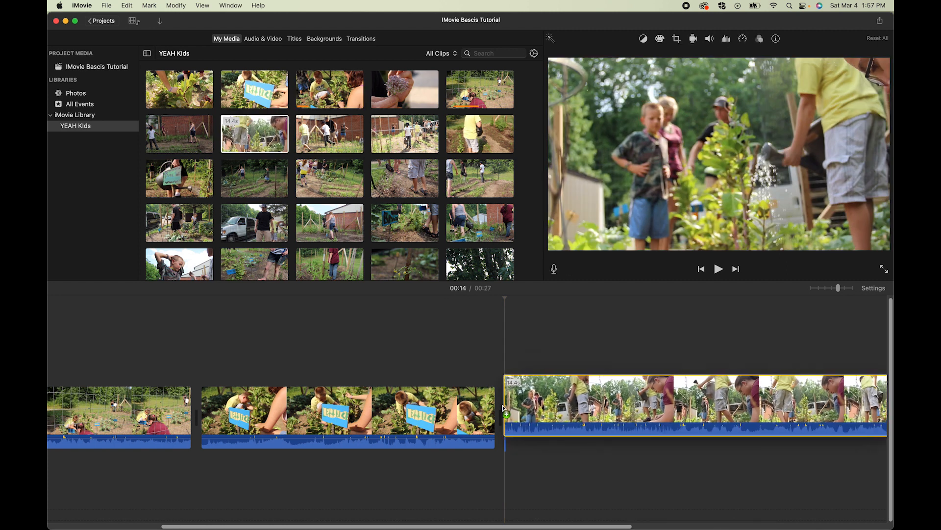
key("space")
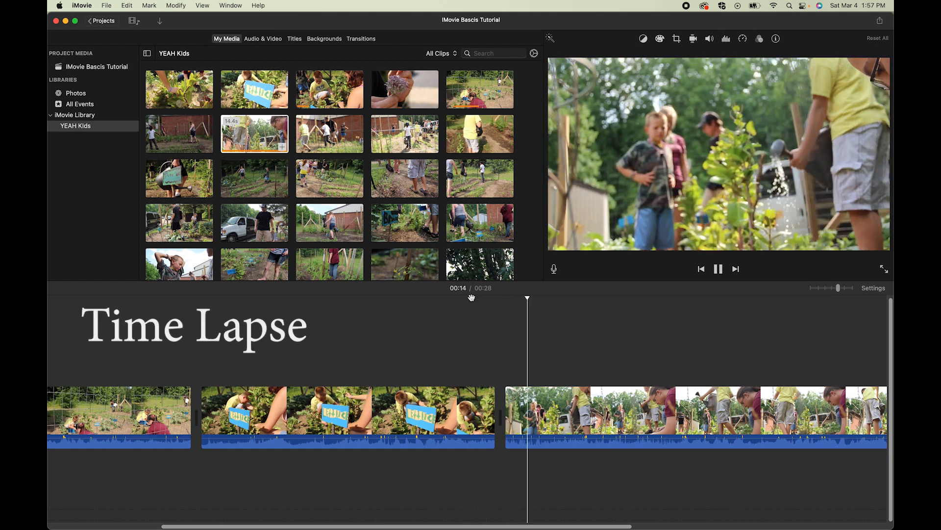
Step: Cut about 2 seconds off the start of the 14.4-second watering clip and trim its end to about 00:20
key("space")
key("super+b")
key("Delete")
key("space")
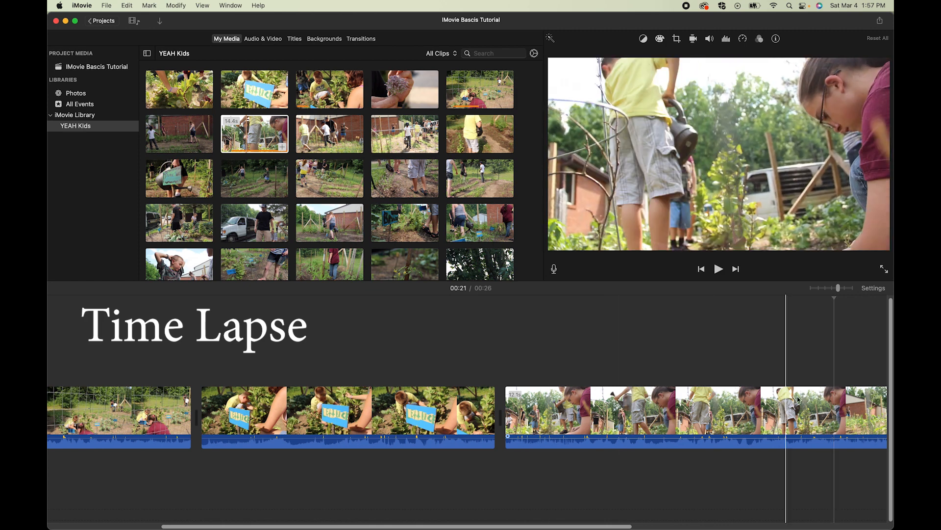
key("alt+slash")
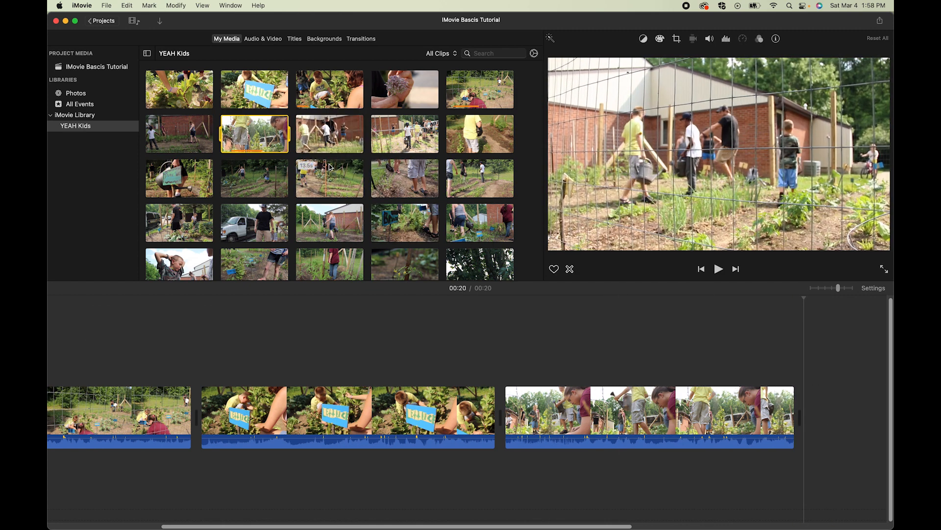
Step: Add the 15.4-second broccoli-sign clip at the end of the timeline and play it
scroll(319, 148, "down", 2)
scroll(655, 353, "right", 5)
left_click_drag(410, 195, 555, 300)
key("space")
key("space")
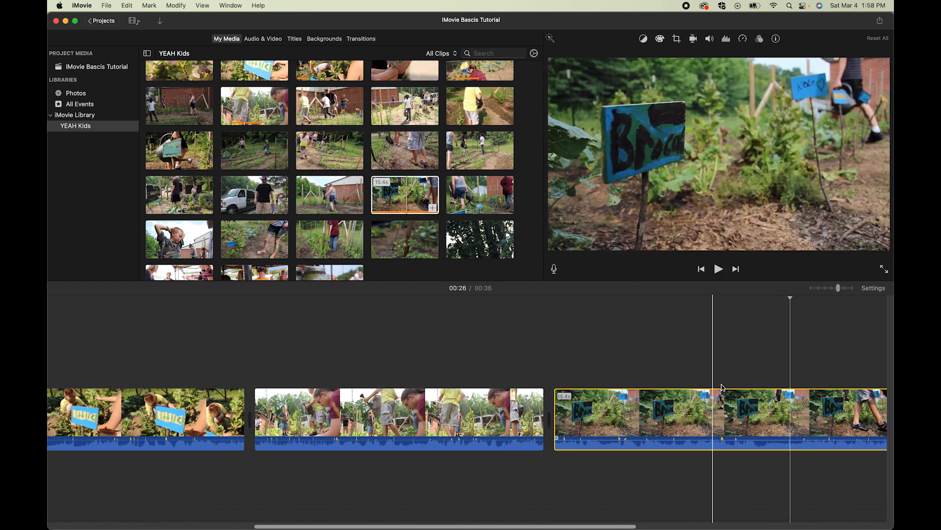
Step: Trim about 5 seconds off the start of the broccoli-sign clip and shorten its end to about 00:26
left_click_drag(559, 415, 780, 415)
key("space")
key("space")
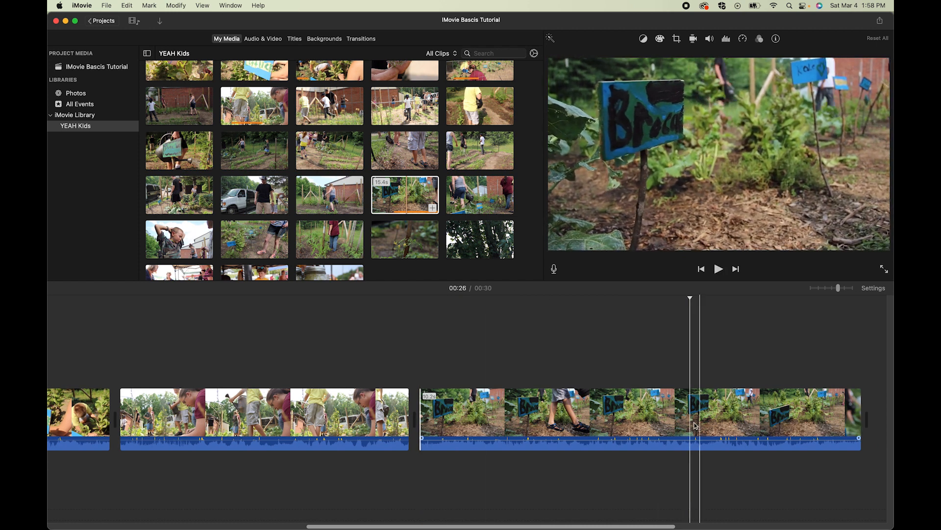
left_click_drag(861, 416, 690, 417)
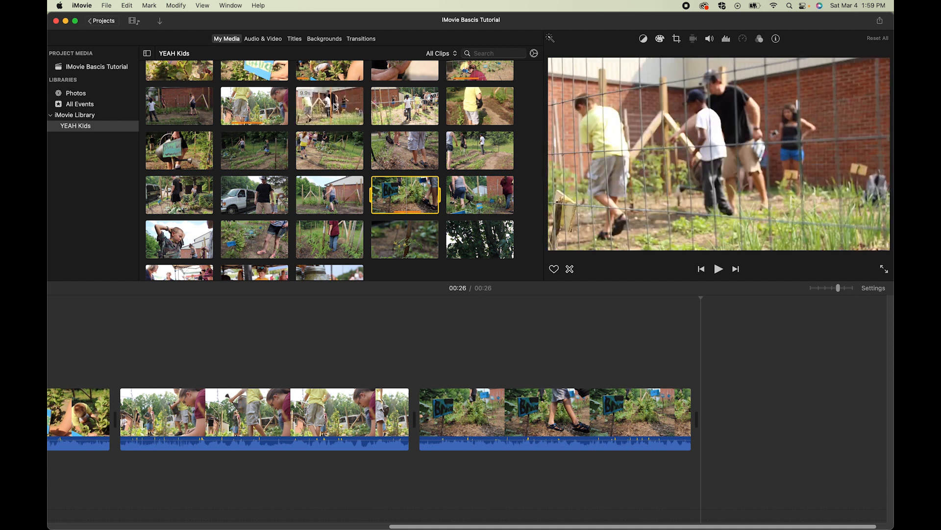
Step: Add a range of about 11 seconds from late in the 1.1-minute watering clip and shorten its end to about 00:35
left_click(493, 113)
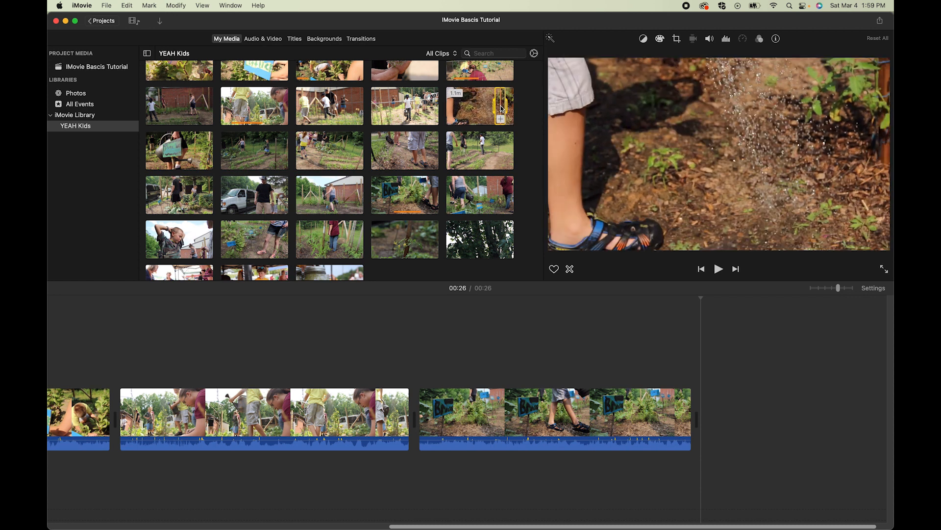
left_click_drag(501, 109, 704, 401)
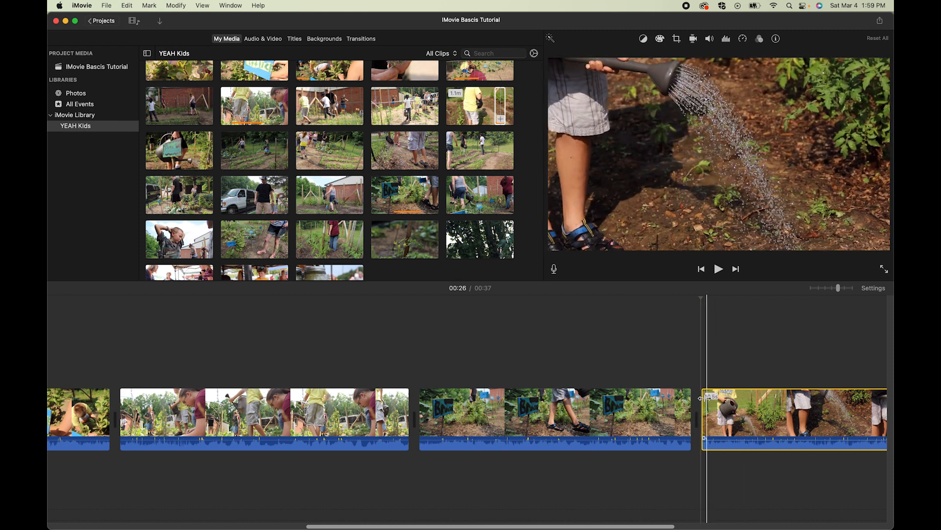
key("space")
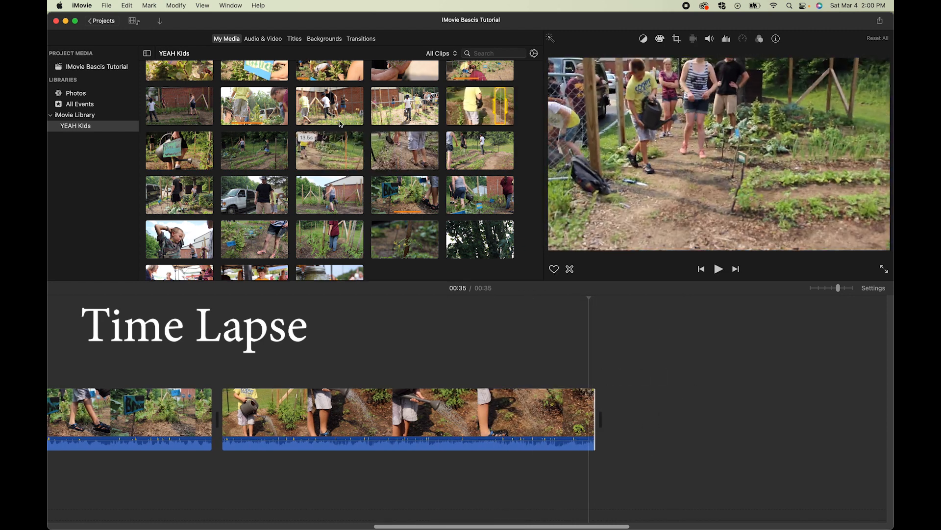
Step: Add the 10.1-second clip of children carrying watering cans at the timeline's end, play it, and trim its end to about 00:41
left_click_drag(394, 106, 633, 414)
key("space")
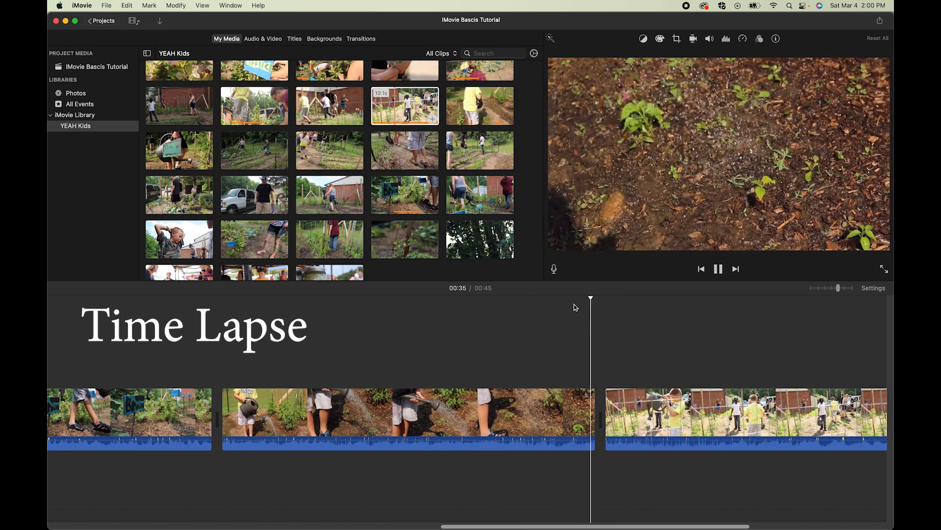
key("space")
scroll(777, 380, "right", 7)
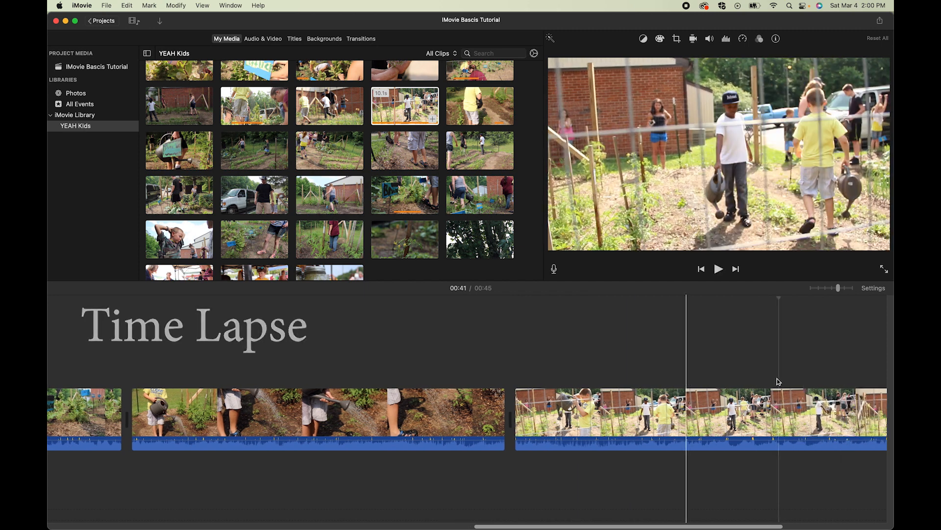
left_click_drag(863, 417, 688, 417)
Step: Add the opening watering-can-filling range of the 1.1-minute clip at the timeline's end and play it, ending the project at about 00:53
scroll(479, 150, "up", 2)
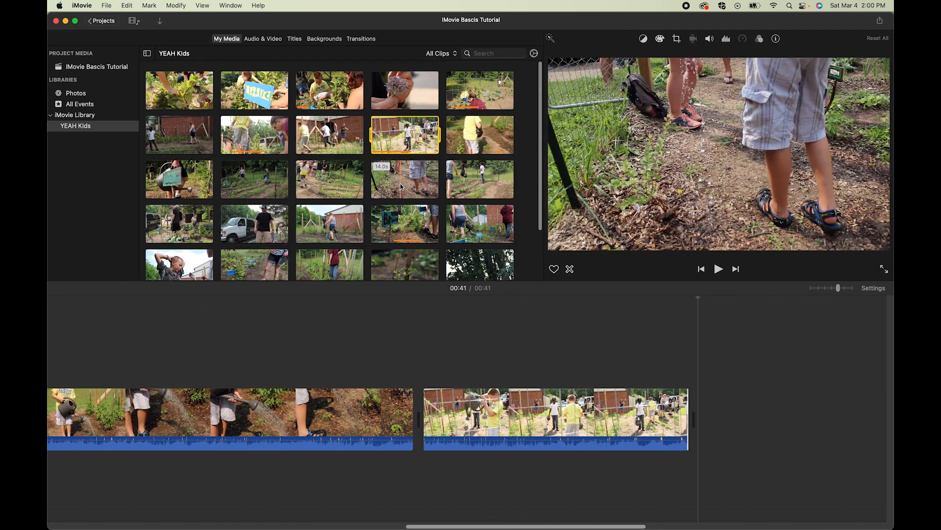
left_click(491, 143)
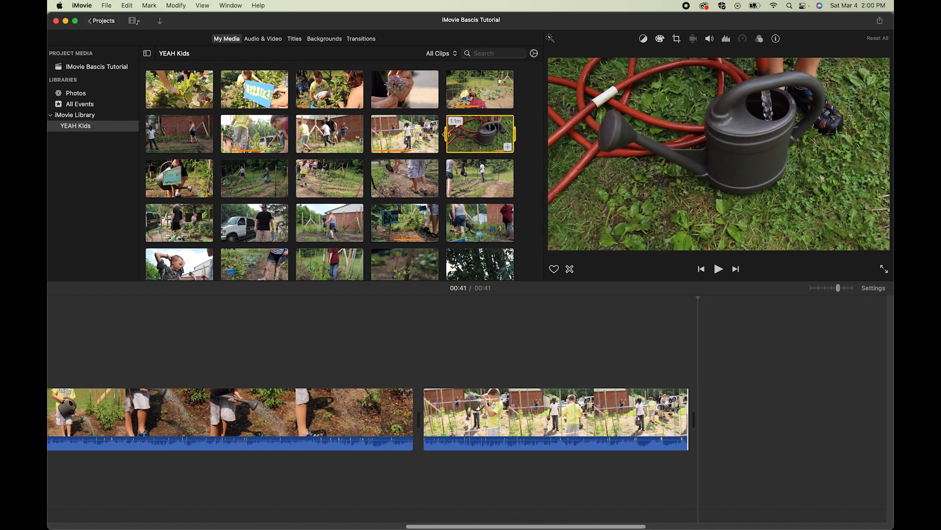
left_click_drag(515, 138, 697, 421)
scroll(695, 417, "right", 3)
left_click(528, 303)
key("space")
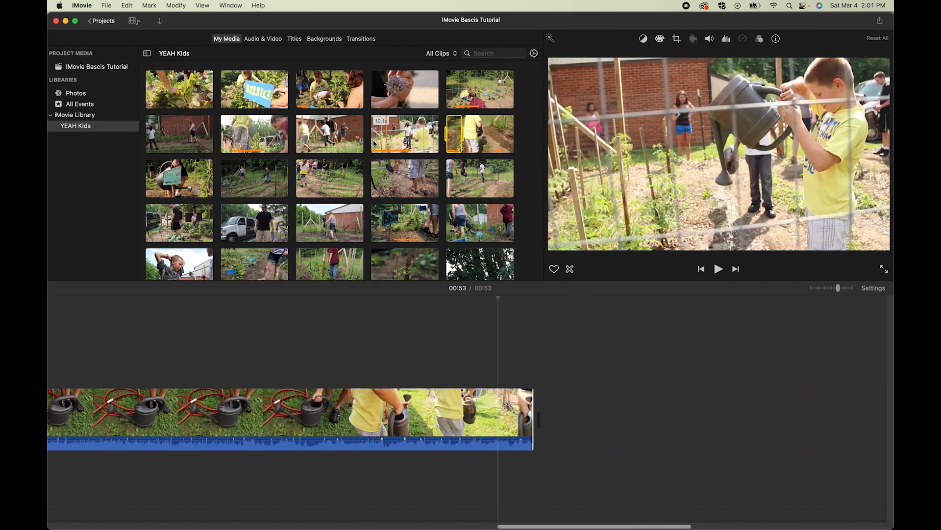
left_click(169, 139)
key("e")
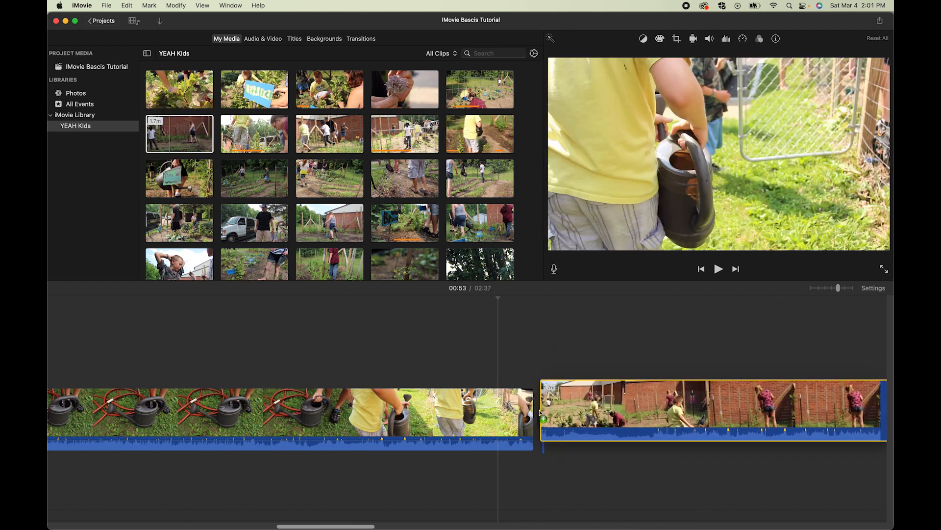
key("Delete")
Step: Select a range of about 28 seconds from the first half of the 1.7-minute garden clip and add it at the timeline's end
left_click_drag(148, 133, 164, 133)
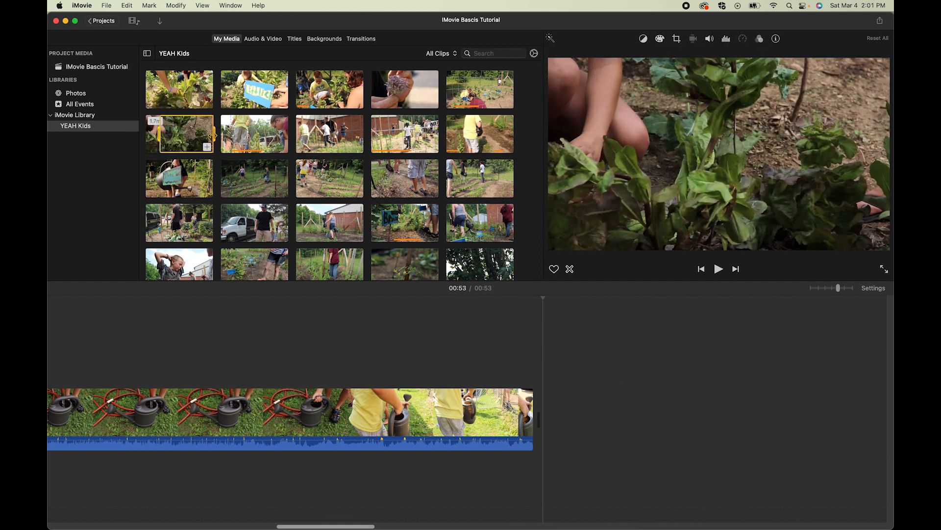
left_click_drag(161, 132, 612, 424)
scroll(612, 425, "right", 5)
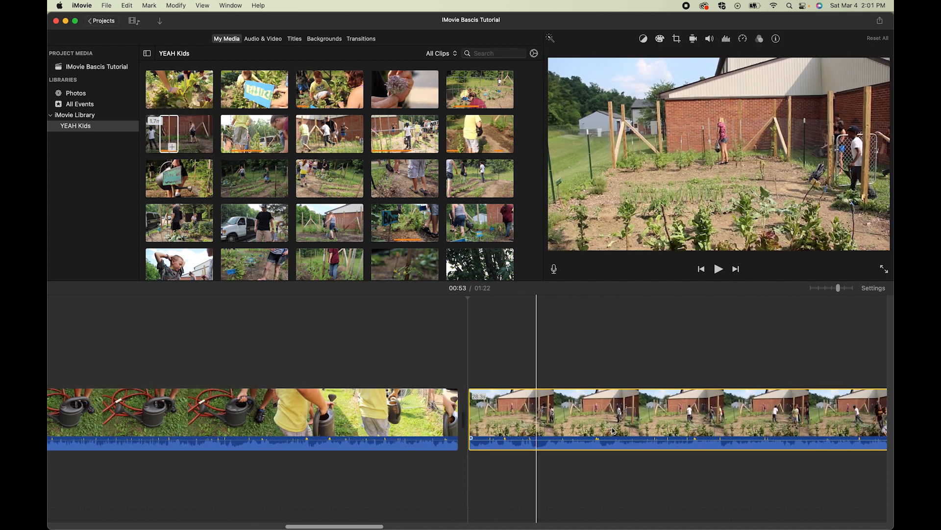
Step: Play the last garden clip on the timeline, trimming about 6 seconds off its start and its end to about 01:05
left_click(271, 307)
key("space")
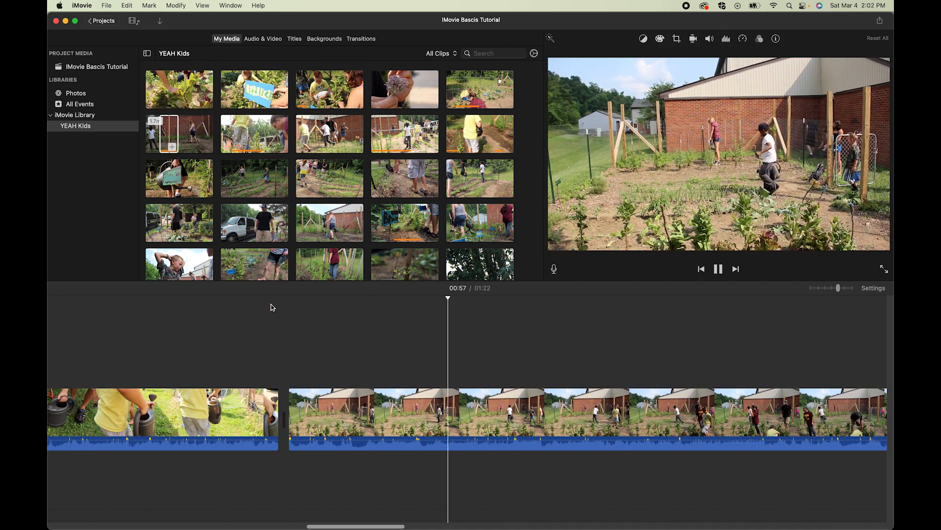
key("space")
left_click_drag(293, 418, 521, 418)
left_click(503, 309)
key("space")
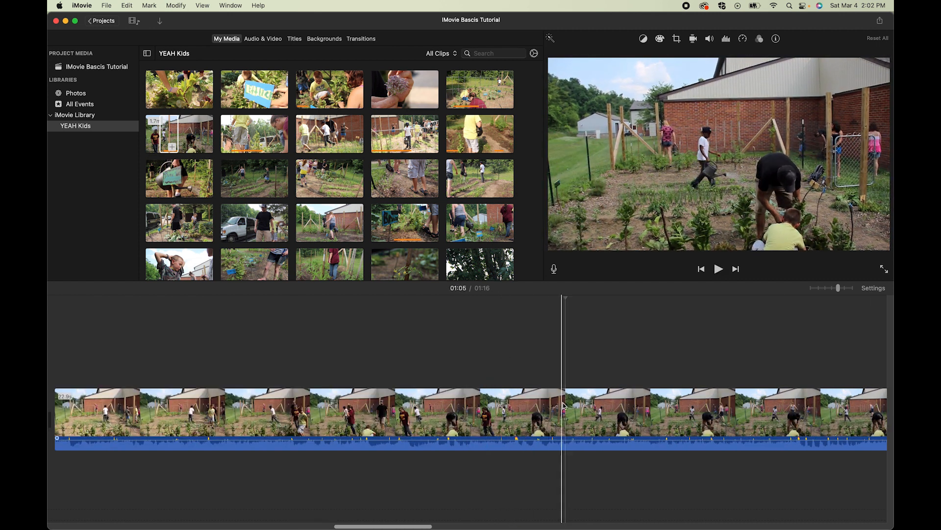
left_click_drag(838, 287, 820, 289)
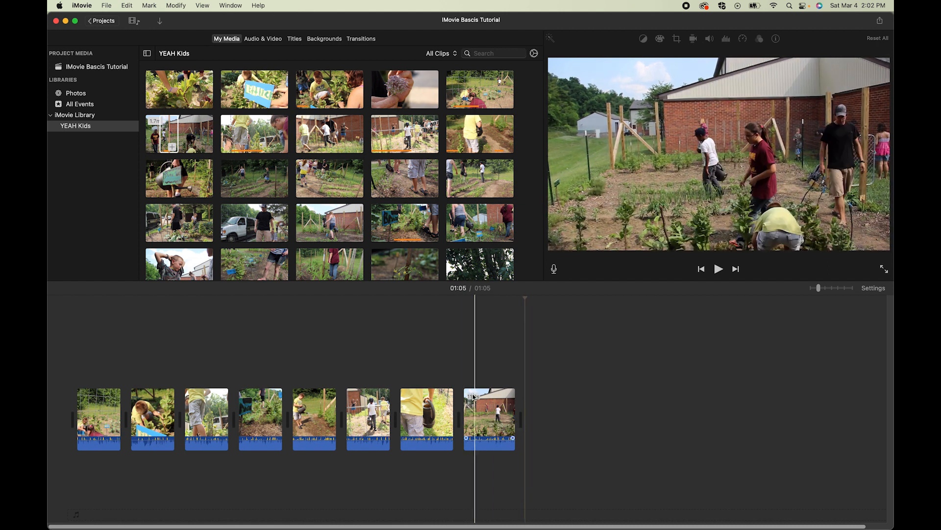
Step: Try splitting the watering-can-filling clip at about 00:48 and deleting its second part, and undo the edits
left_click(431, 341)
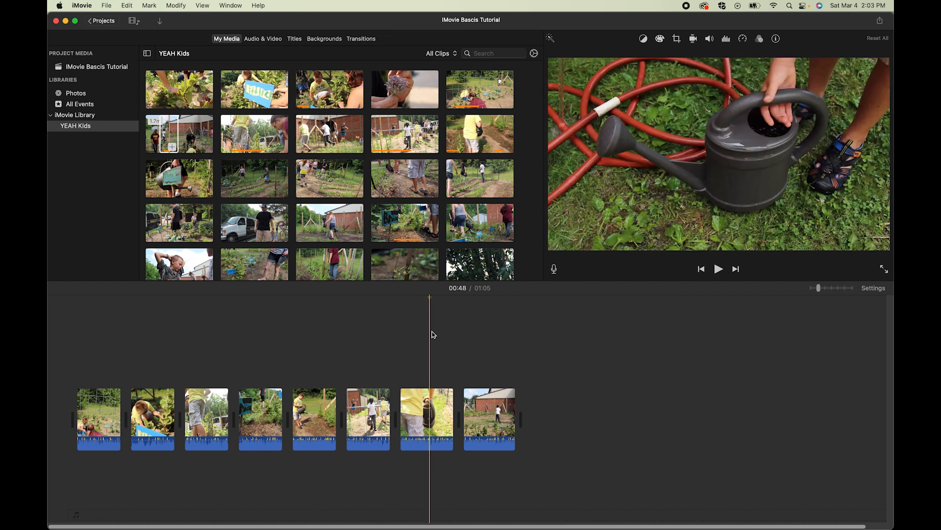
key("super+b")
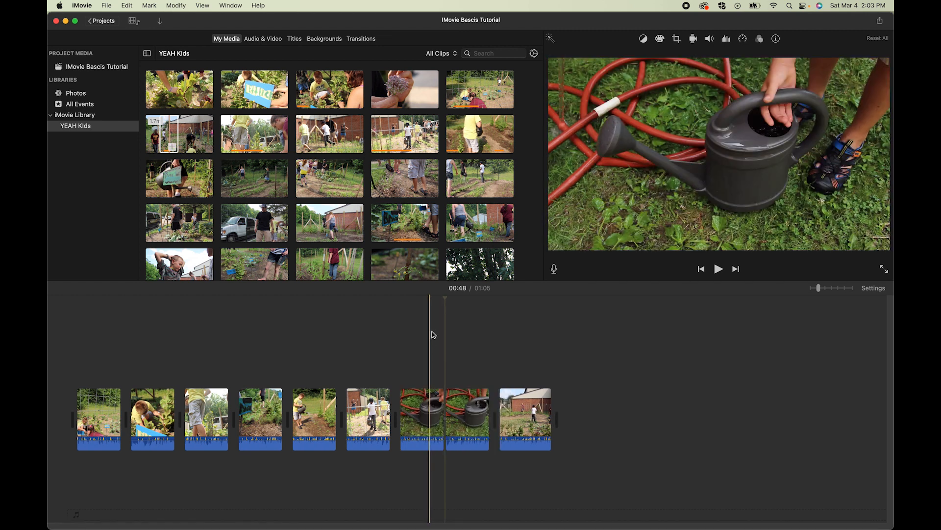
key("Delete")
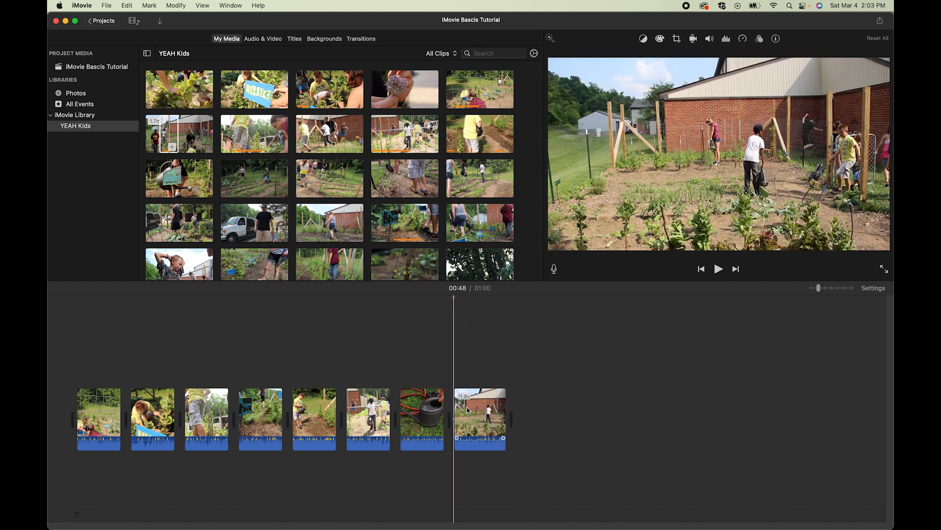
key("super+z")
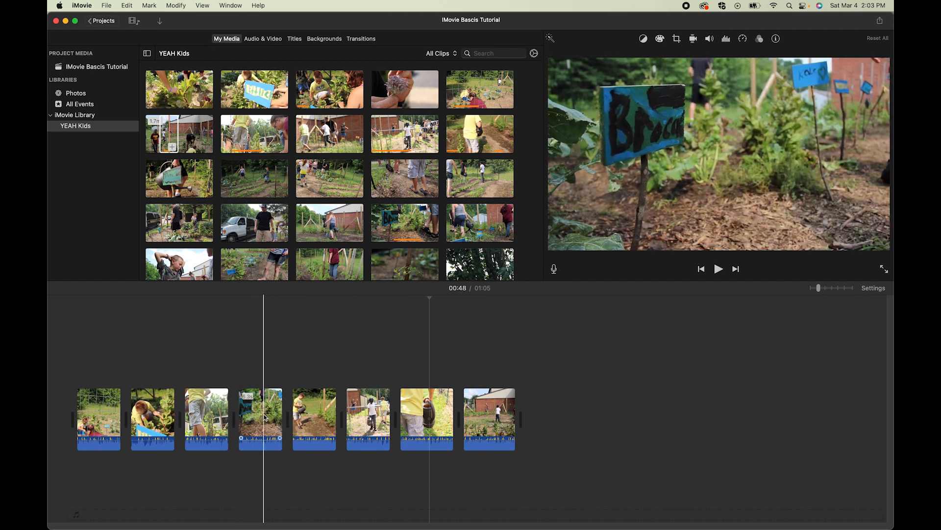
Step: Move the fourth timeline clip, showing the blue plant sign, to fifth position and return it to fourth position
left_click(264, 417)
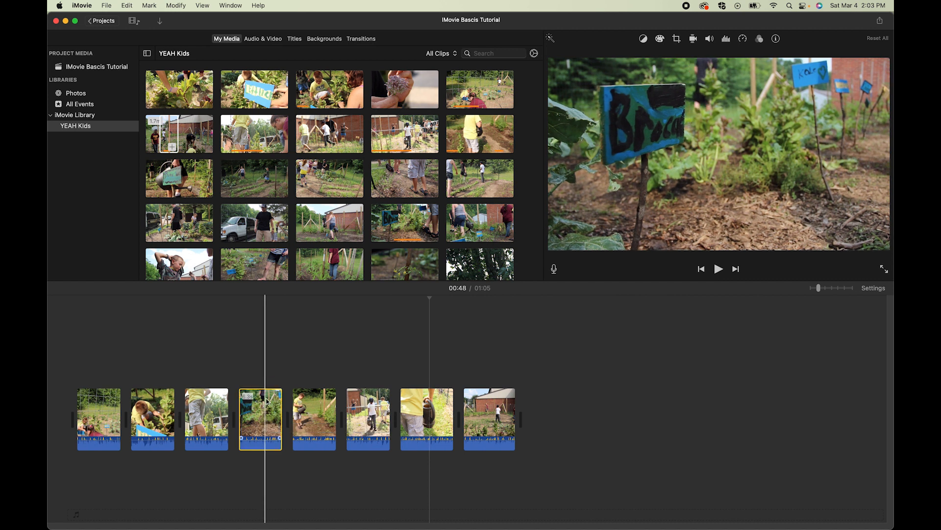
left_click_drag(265, 417, 268, 339)
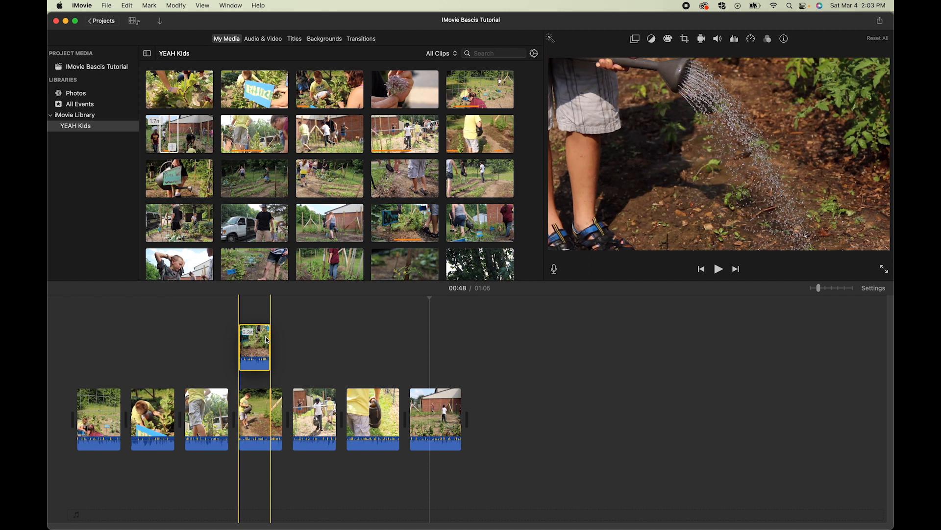
left_click_drag(268, 339, 328, 415)
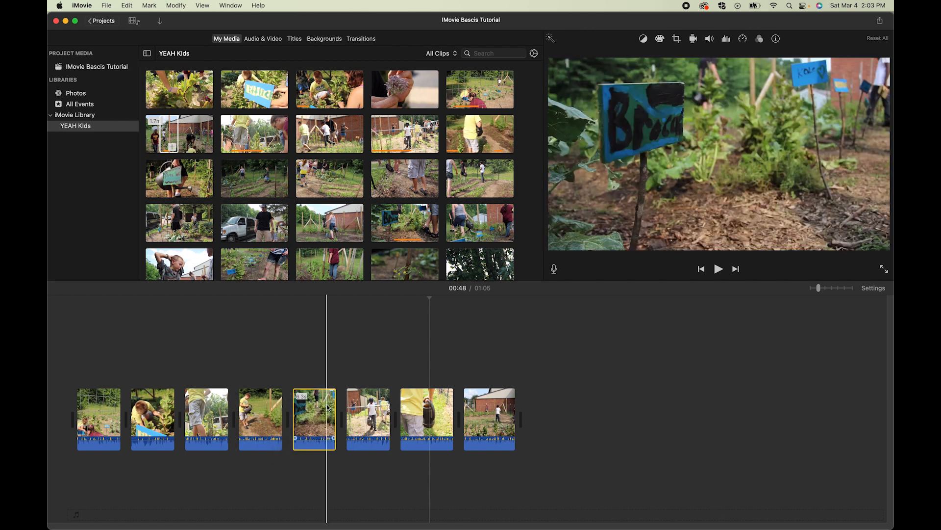
left_click(233, 307)
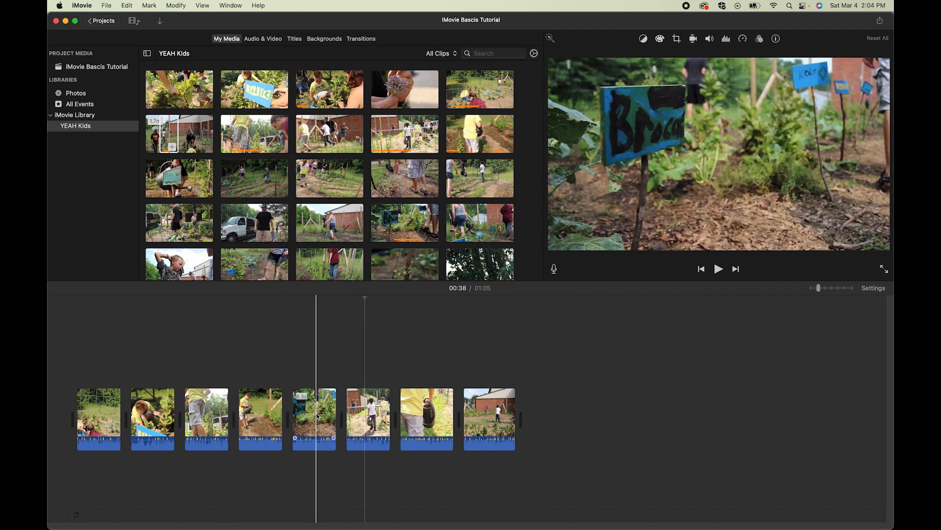
left_click_drag(313, 410, 258, 417)
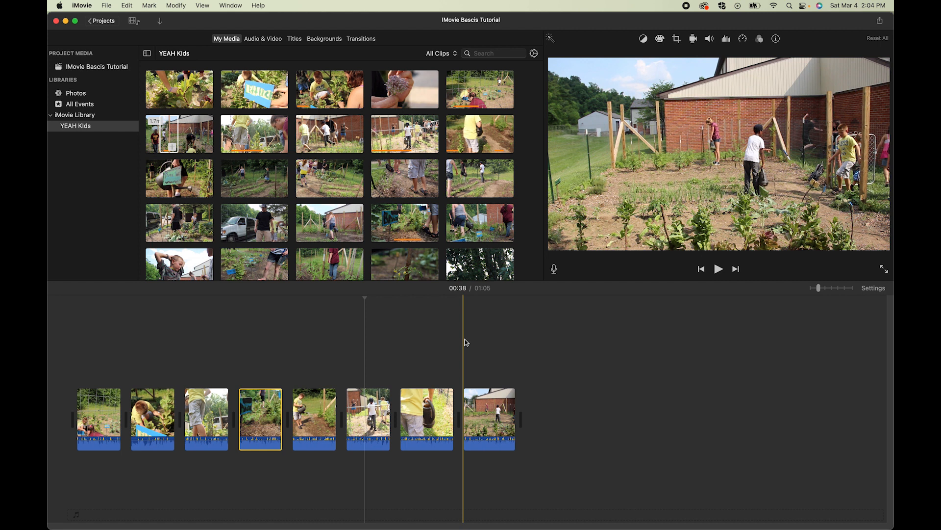
Step: Import 199_full_eye-of-the-beholder-2_0149.wav from the Editing demo materials folder on Plow_day2day into the YEAH Kids event
left_click(69, 130)
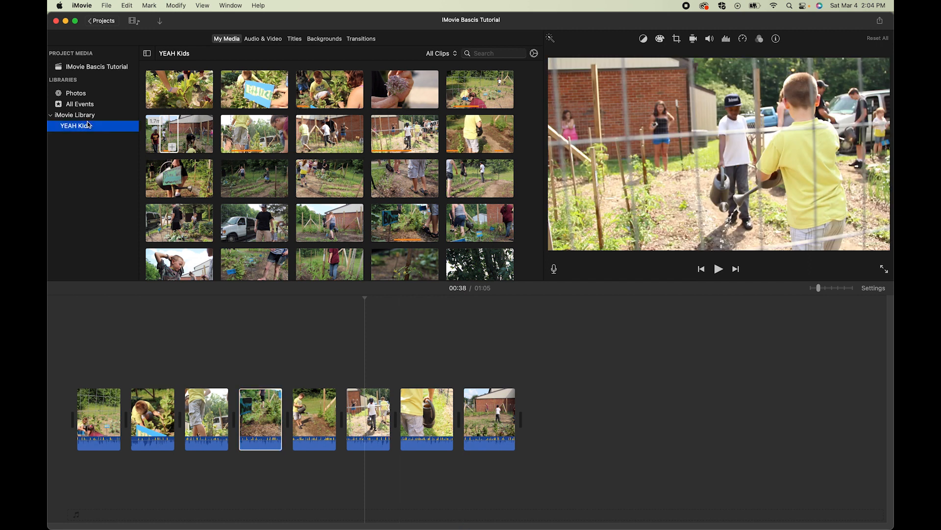
left_click(57, 126)
left_click(209, 142)
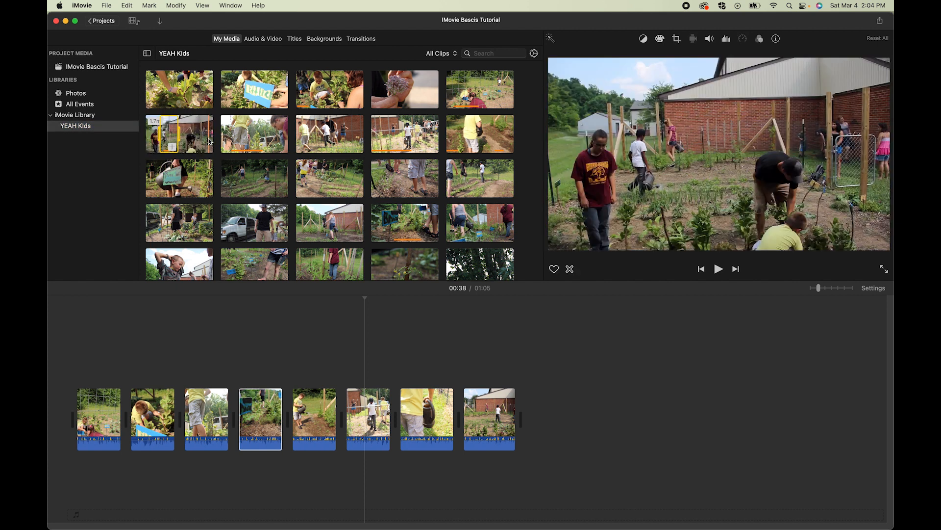
key("super+i")
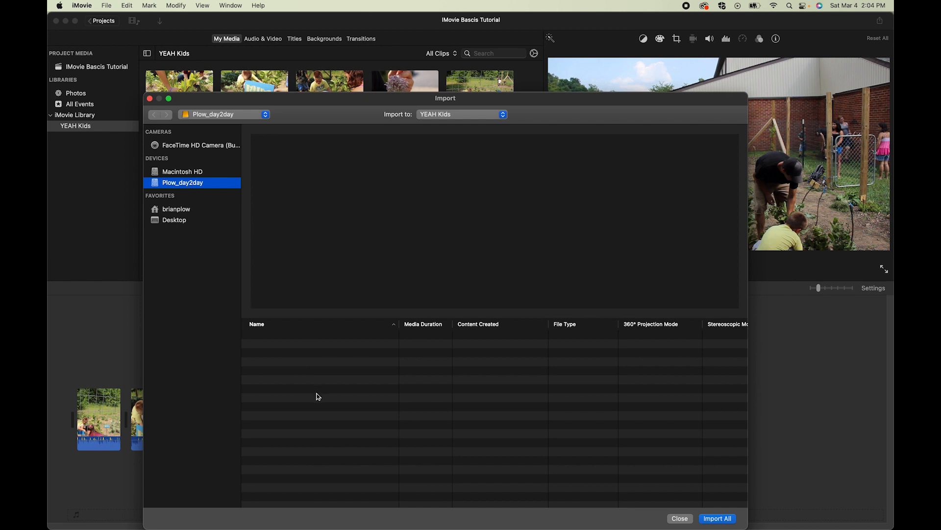
scroll(318, 396, "down", 10)
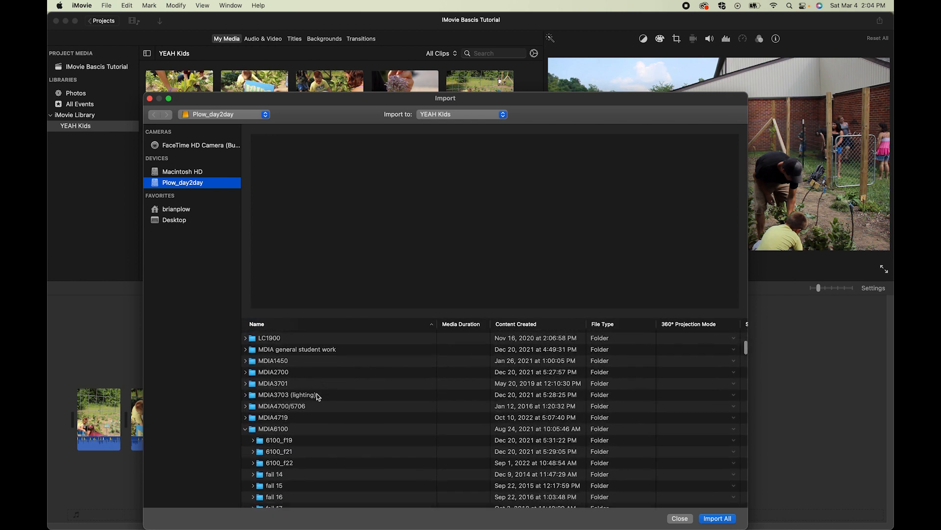
scroll(319, 396, "down", 5)
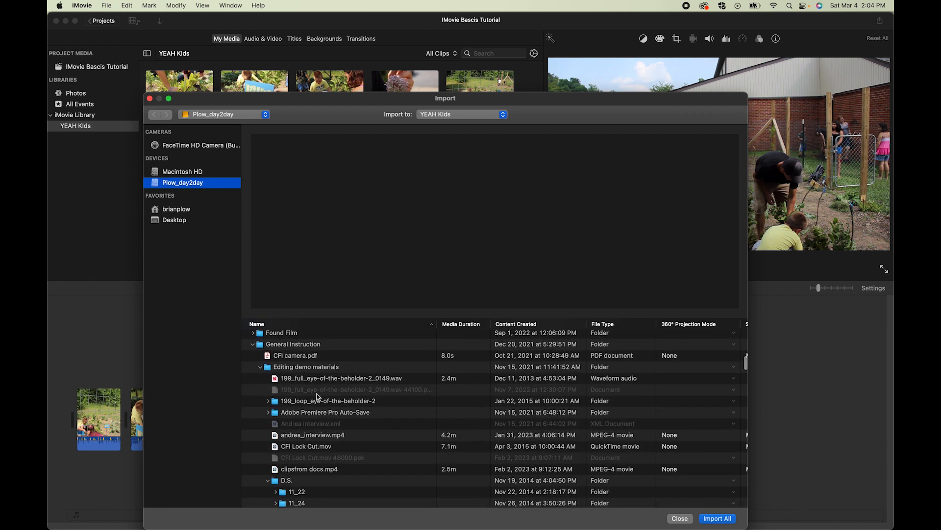
left_click(279, 381)
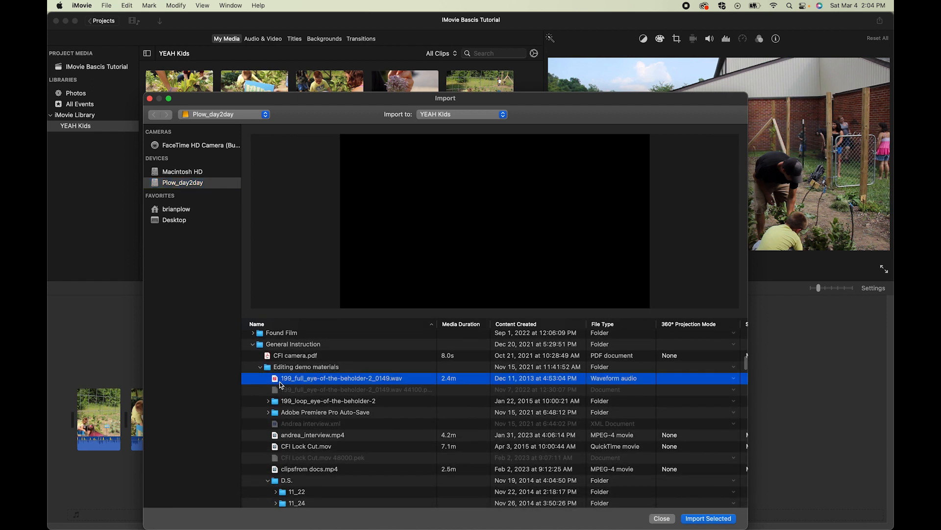
left_click(705, 519)
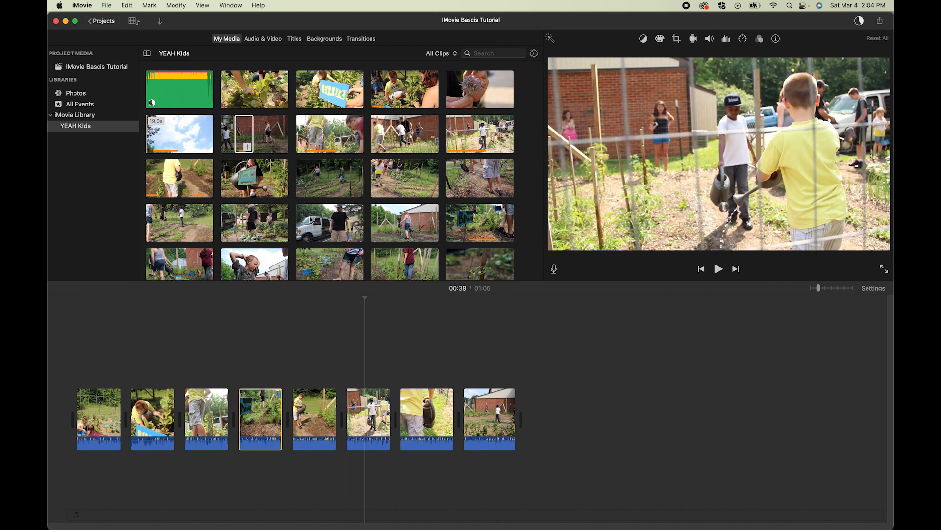
Step: Preview the imported music track and add all of it beneath the clips, starting at the timeline's beginning
left_click(162, 91)
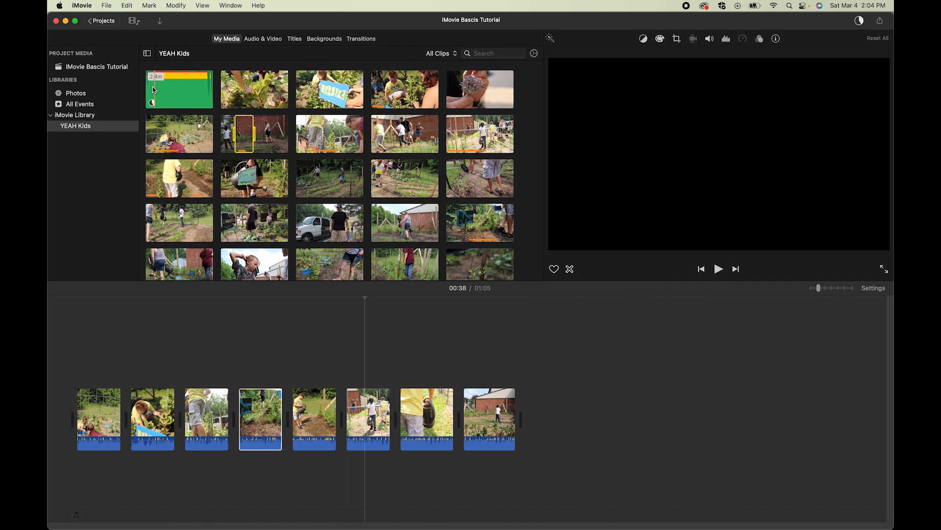
left_click(167, 92)
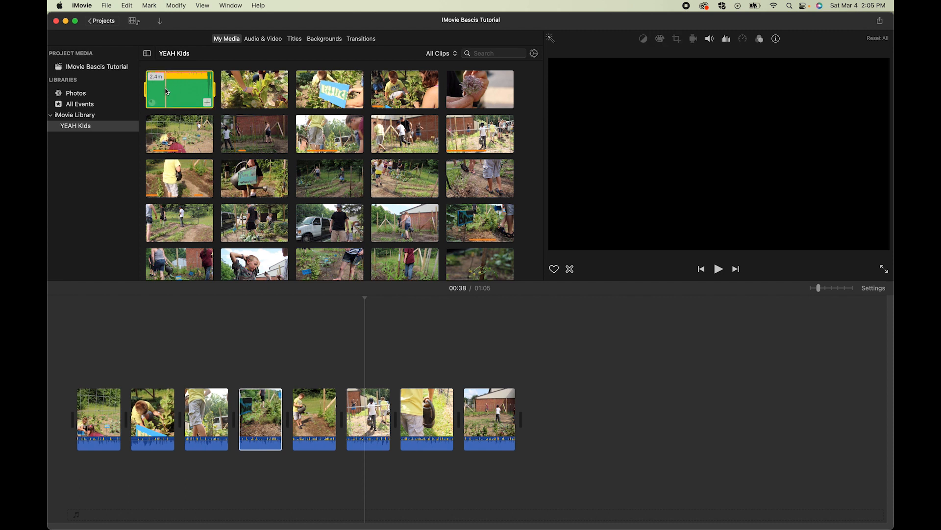
key("space")
key("space")
left_click_drag(176, 89, 75, 479)
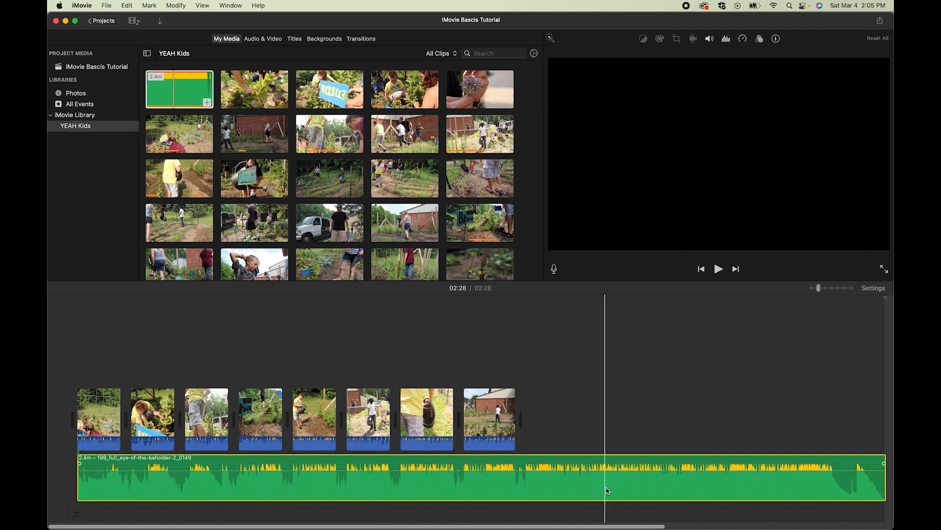
Step: Split the music track where the video ends, at about 01:05, and delete the remaining music
left_click(528, 467)
key("super+b")
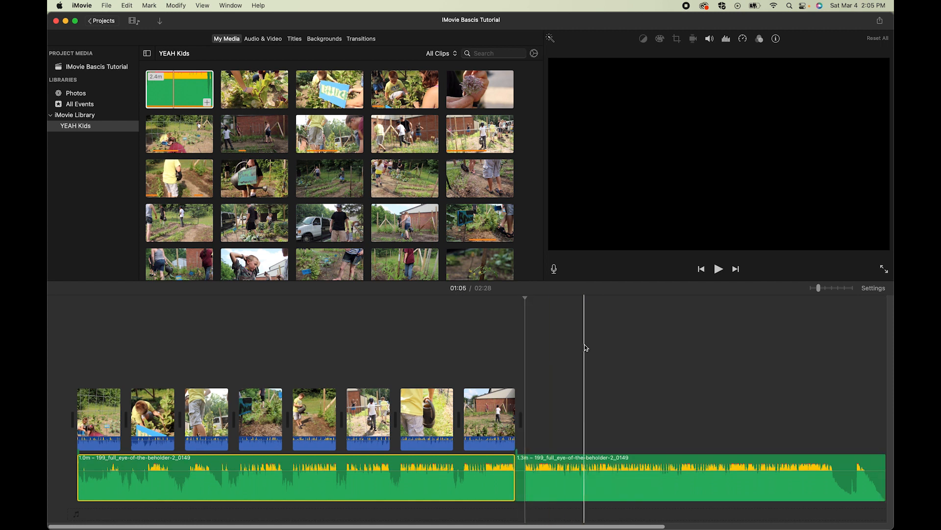
left_click(570, 483)
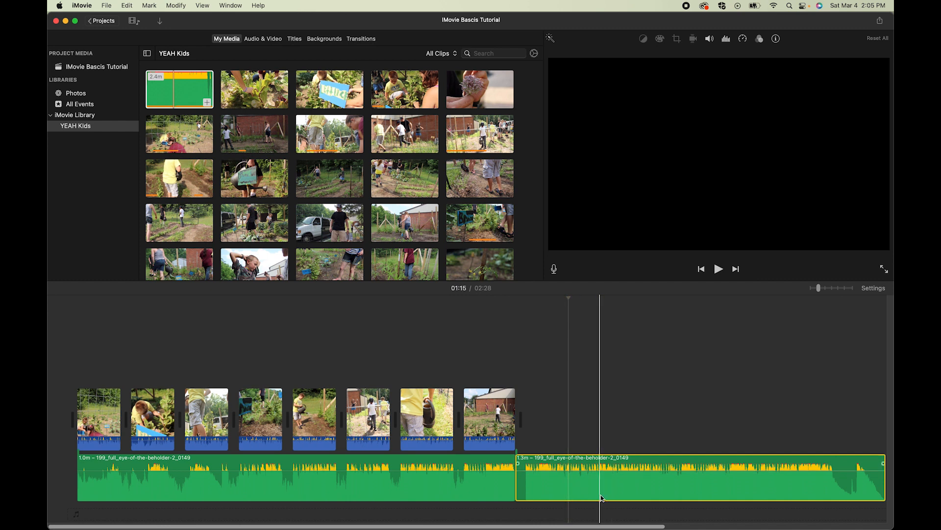
key("Delete")
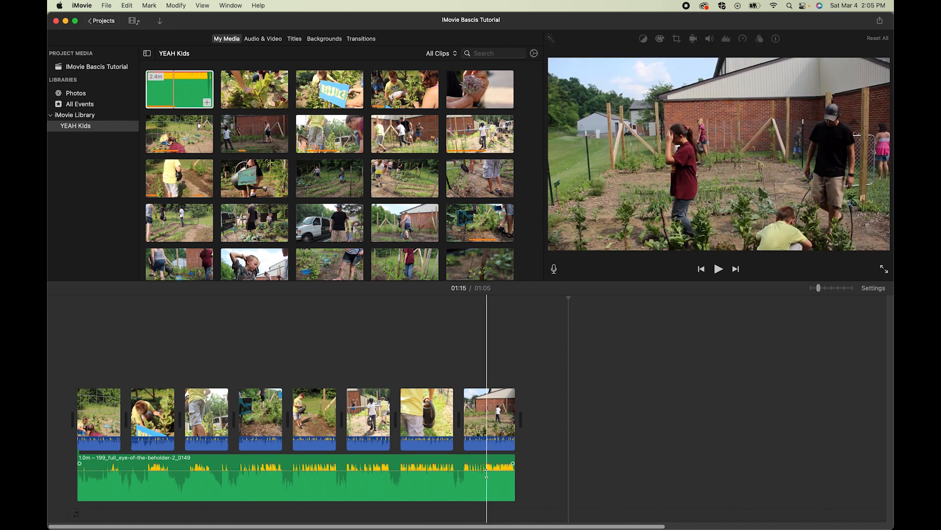
Step: Extend the end of the music track to about 01:10 and play part of the sequence leading into the last clip
left_click_drag(515, 483, 546, 484)
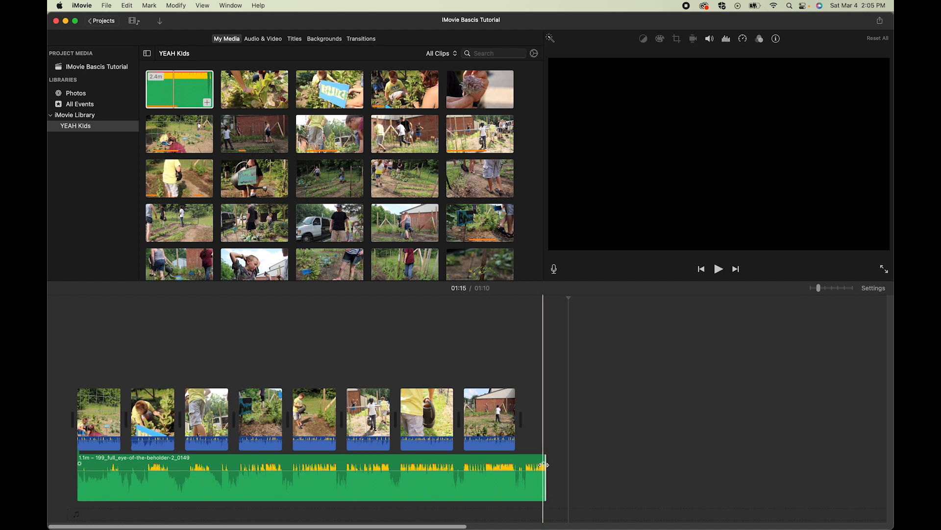
left_click(506, 299)
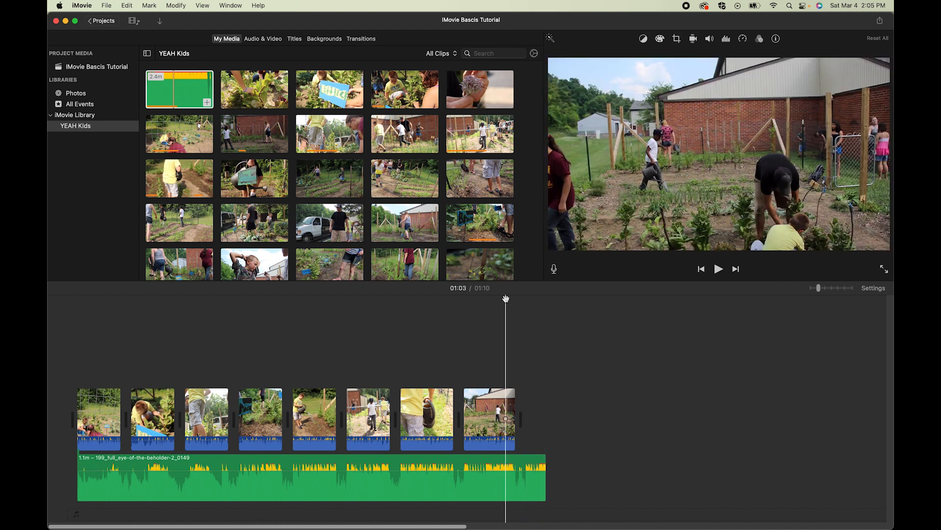
left_click(443, 298)
key("space")
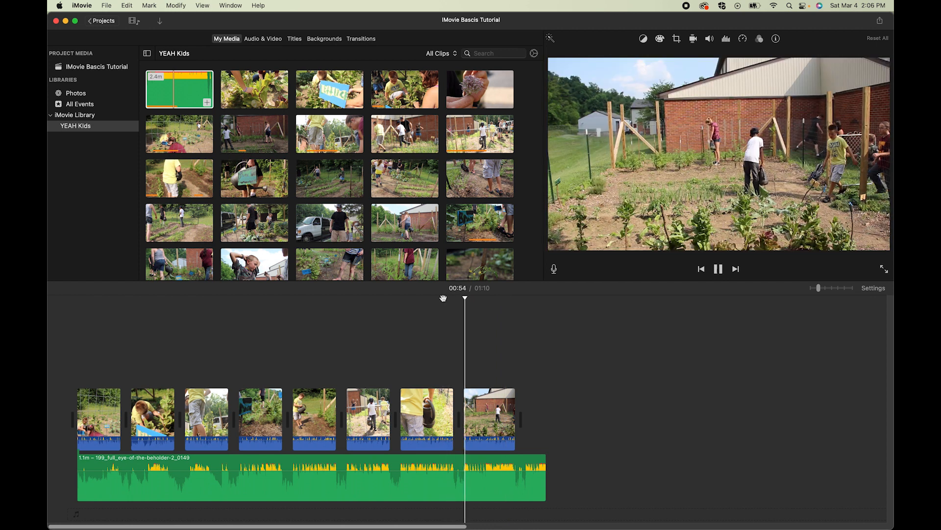
key("space")
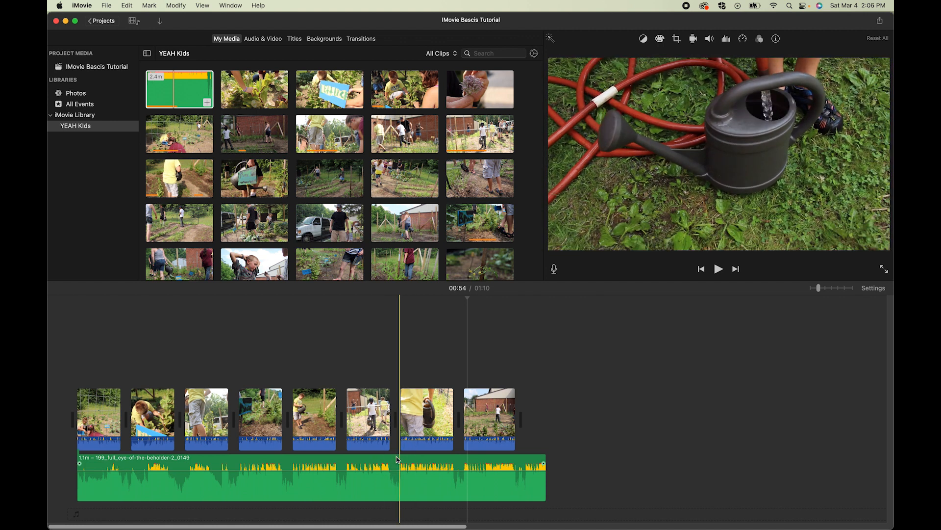
Step: Lower the volume of the whole music track and play part of the sequence from about 00:38
left_click(399, 483)
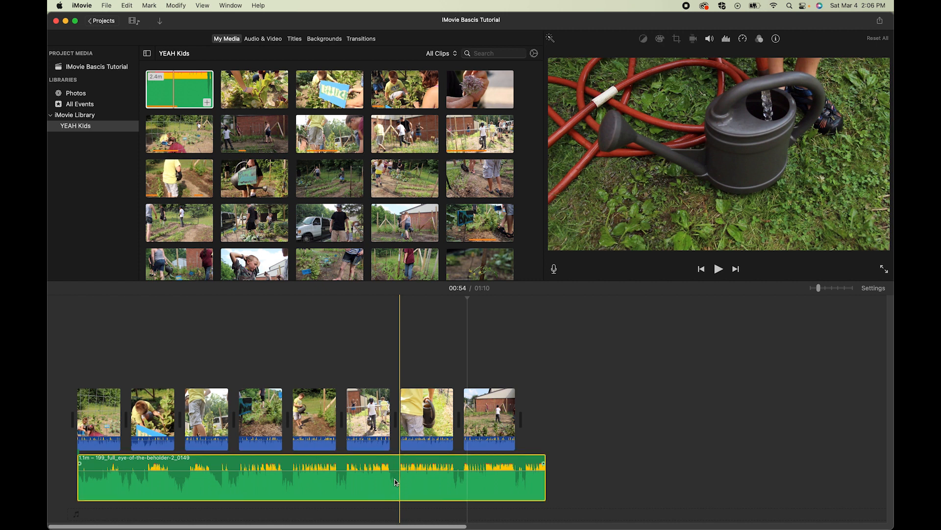
left_click_drag(394, 470, 395, 476)
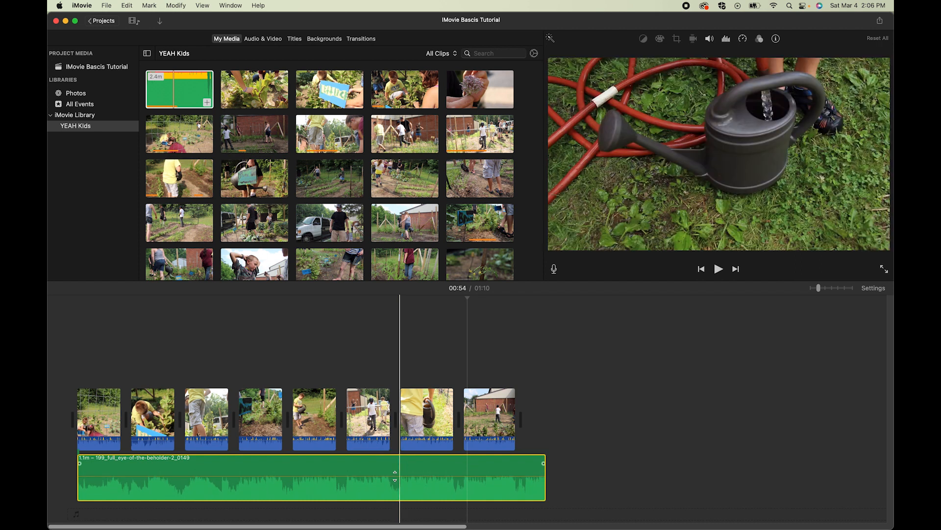
left_click(359, 302)
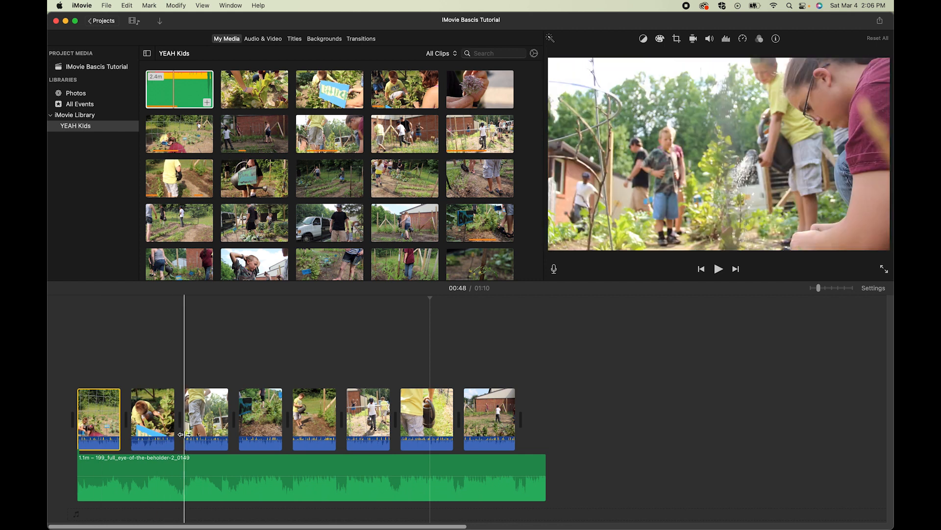
Step: Lower the audio volume of the individual video clips in turn, starting from the third clip in the timeline
left_click_drag(205, 442, 206, 441)
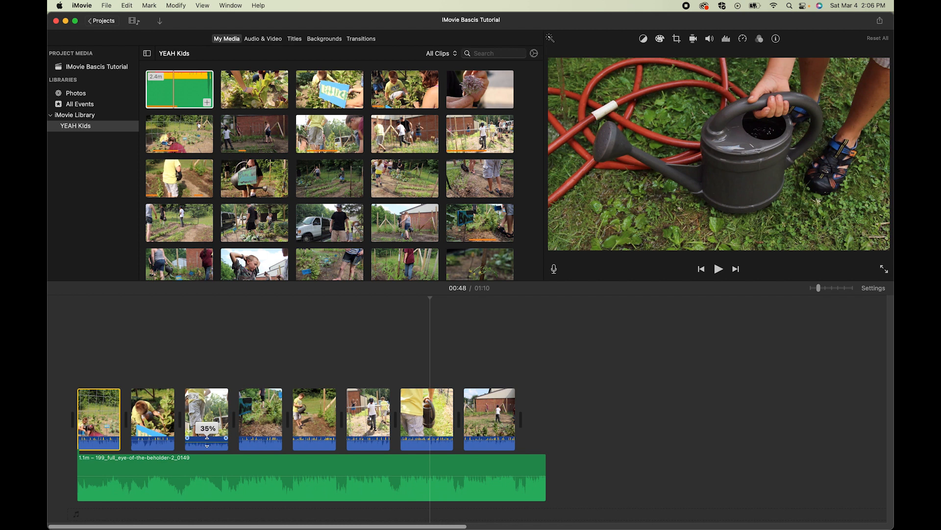
left_click_drag(263, 438, 263, 441)
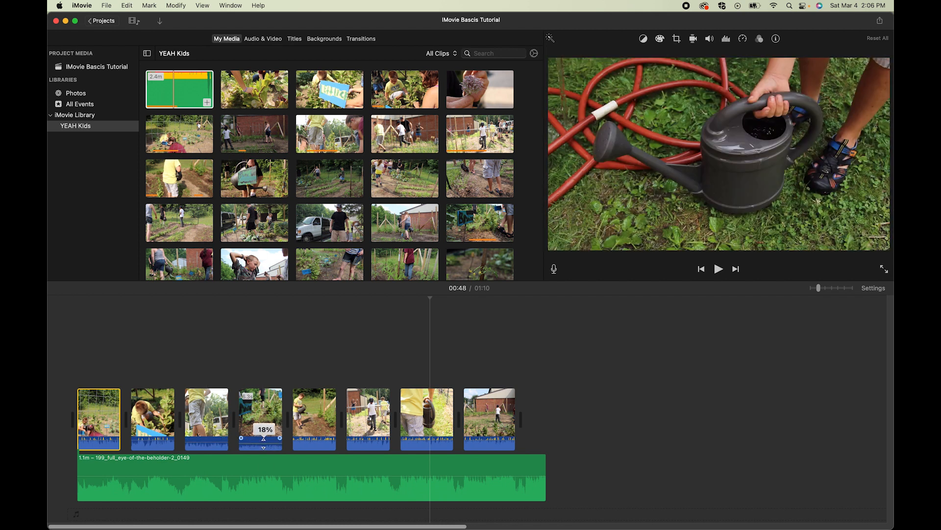
left_click(314, 444)
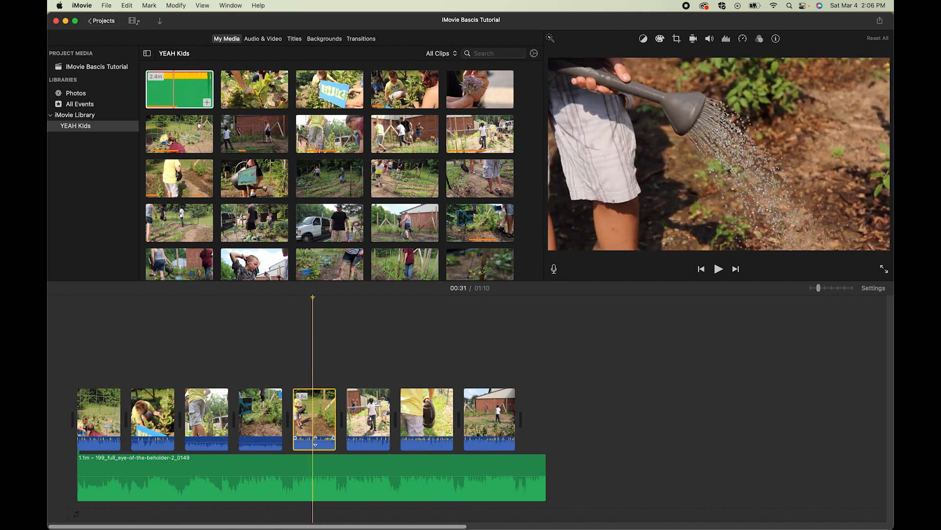
left_click_drag(315, 438, 315, 439)
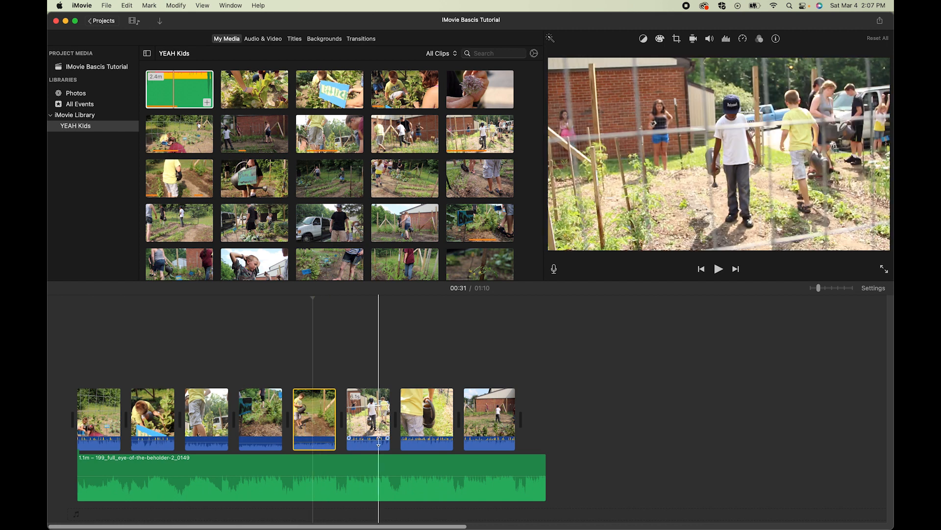
left_click_drag(374, 442, 374, 445)
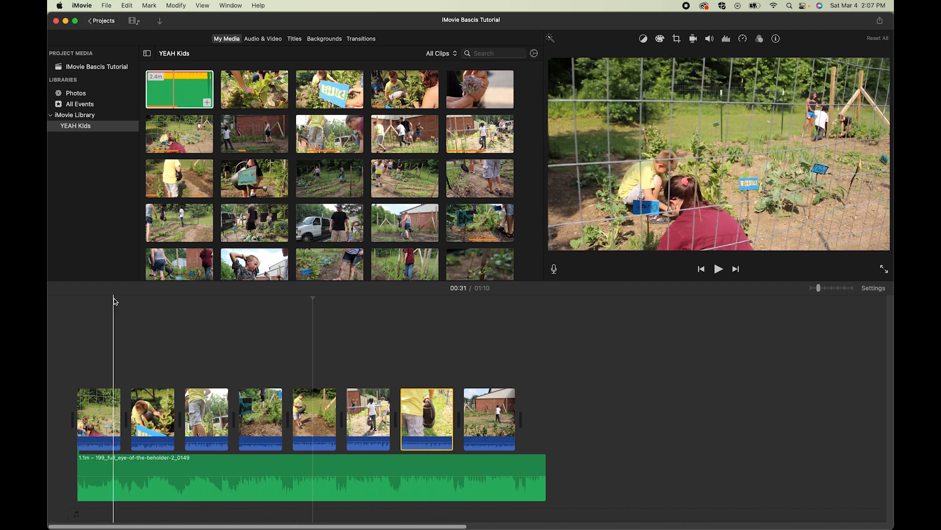
Step: Play the whole sequence from the beginning to check the balance between the clip audio and the music
mouse_move(111, 304)
left_mouse_down()
mouse_move(66, 303)
mouse_move(93, 303)
left_mouse_up()
left_click_drag(313, 300, 49, 311)
key("space")
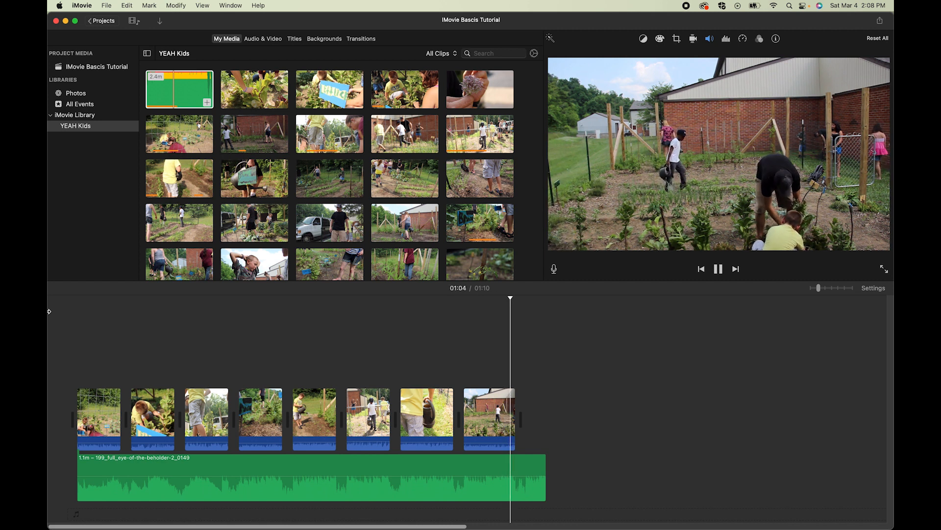
key("space")
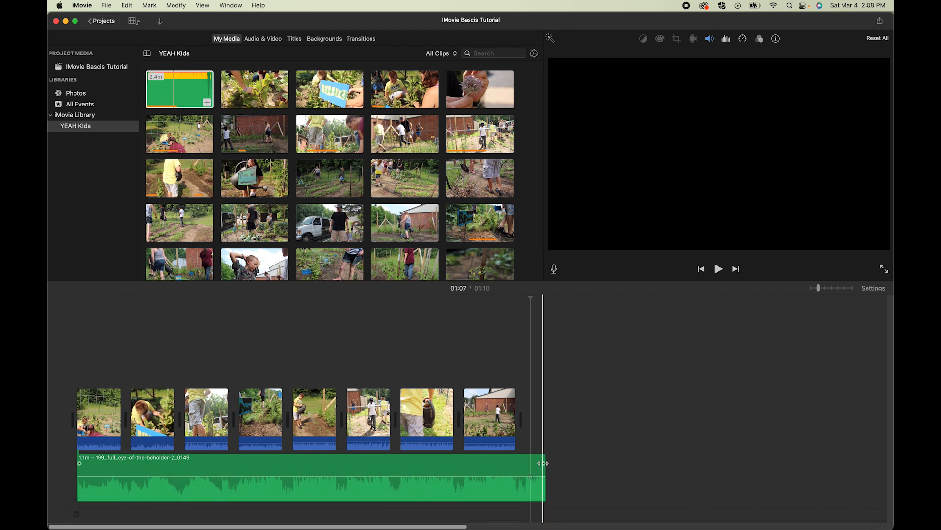
Step: Shorten the music track to about 01:07, fade out its last 5 seconds or so, and play the ending from about 01:01
mouse_move(544, 473)
left_mouse_down()
mouse_move(517, 471)
mouse_move(528, 473)
left_mouse_up()
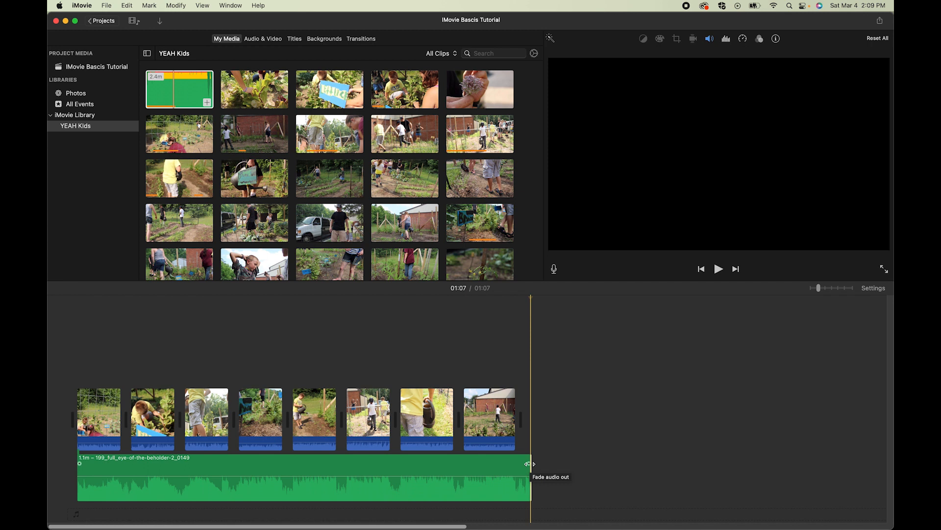
left_click_drag(528, 463, 515, 464)
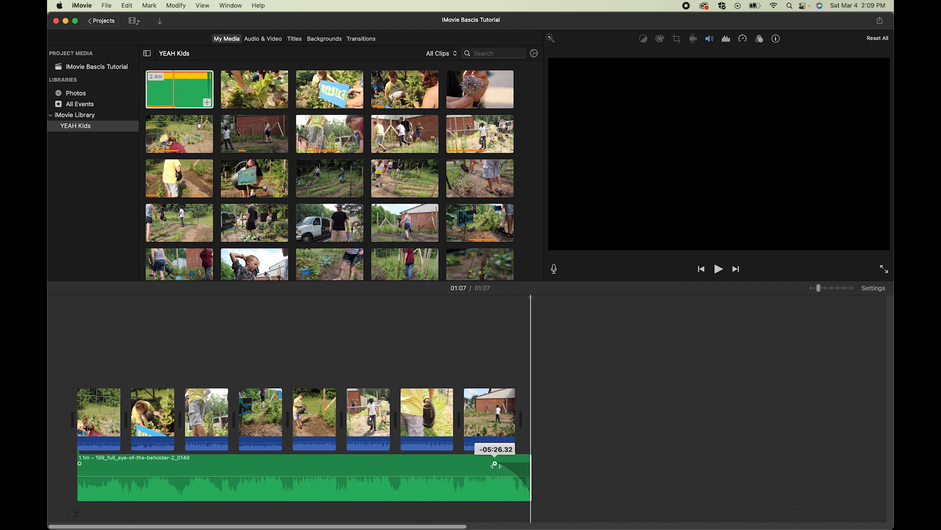
left_click(497, 304)
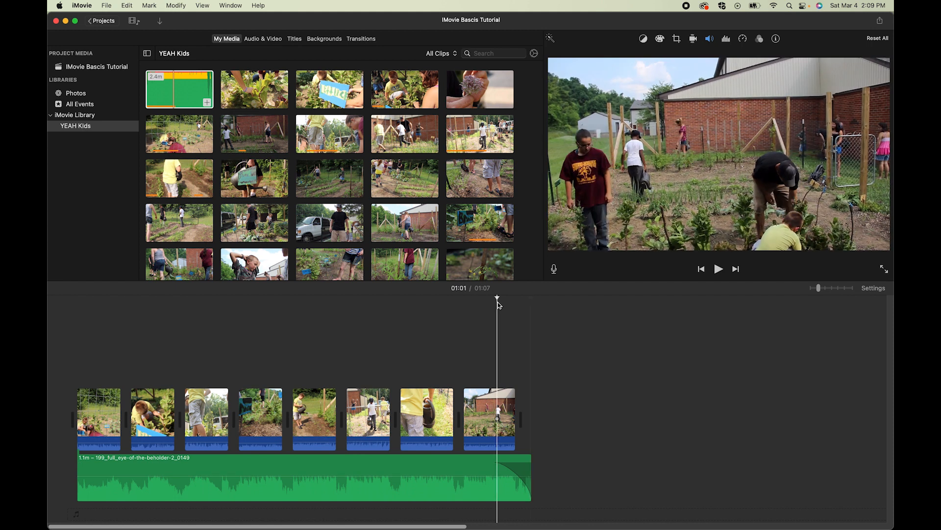
key("space")
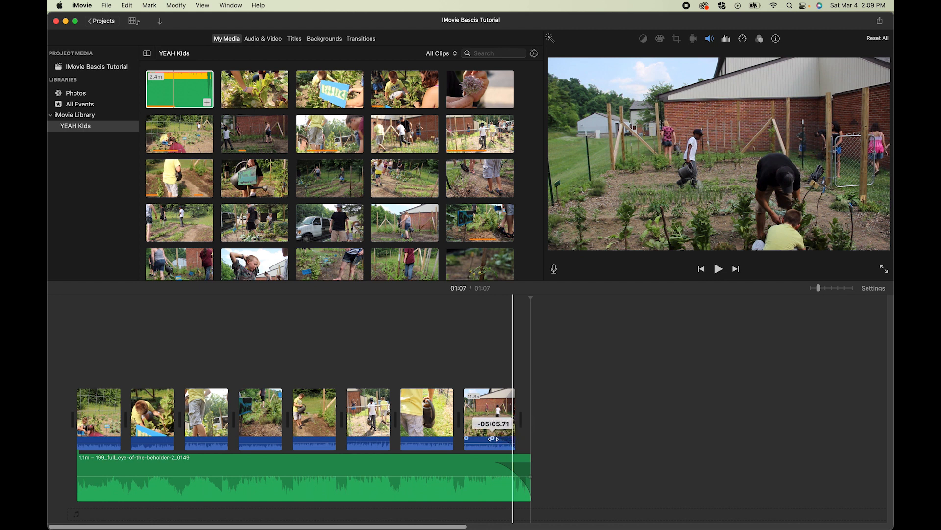
Step: Trim the end of the music track to the end of the last video clip at about 01:05 and play the ending
left_click(531, 458)
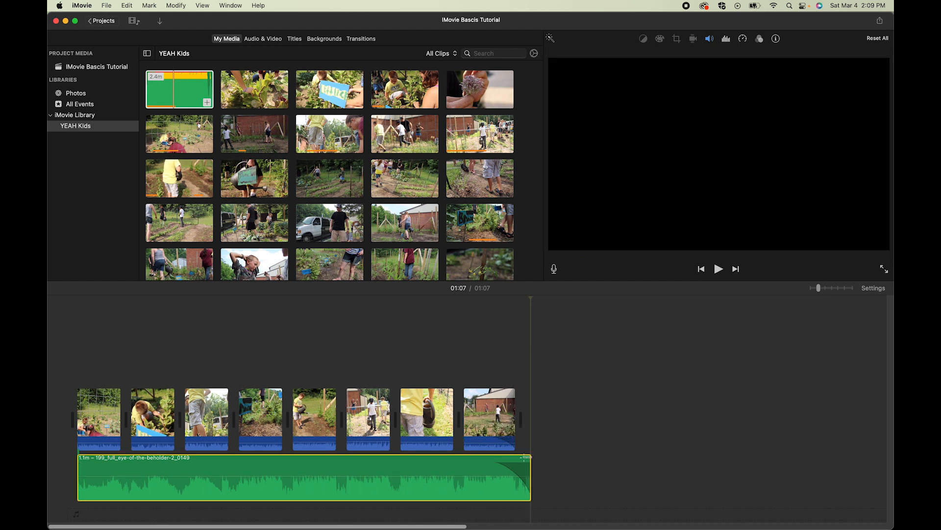
left_click_drag(531, 460, 521, 460)
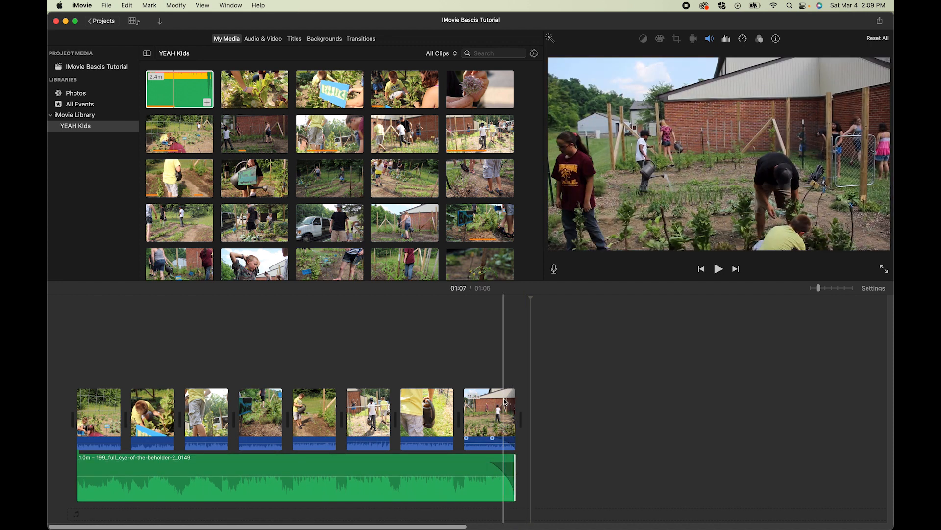
key("space")
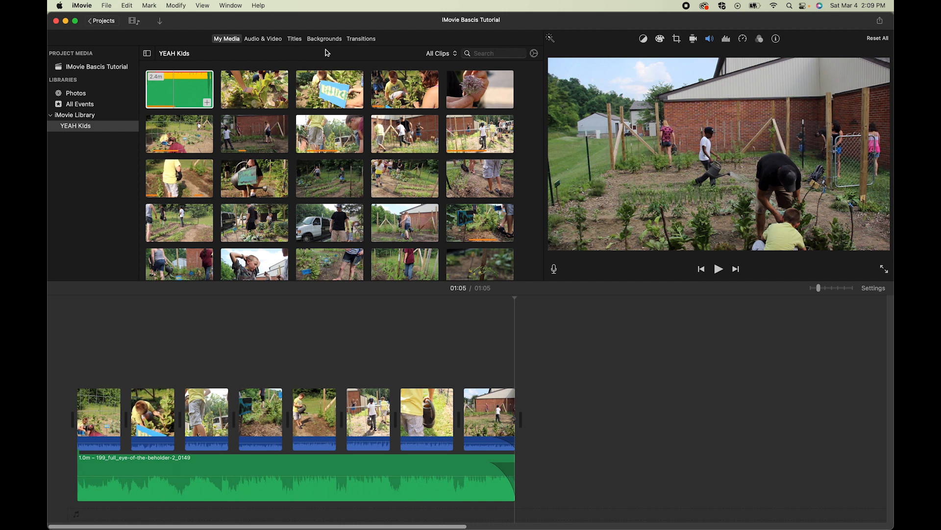
Step: Add a Fade to Black transition after the last video clip and play the ending
left_click(362, 40)
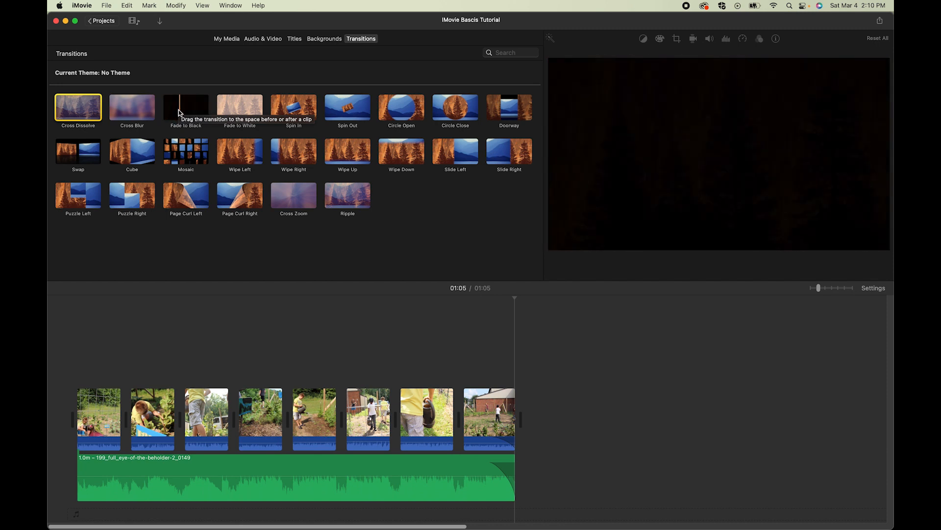
left_click(182, 111)
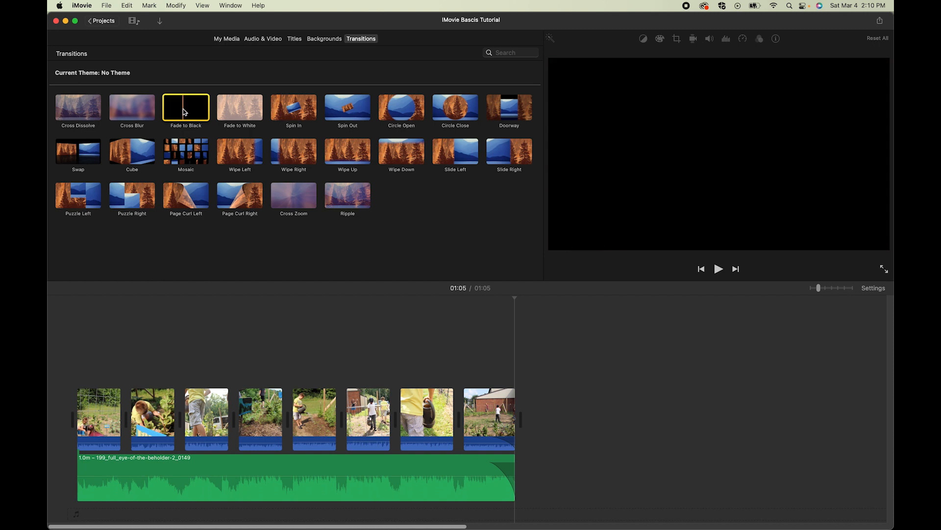
left_click_drag(185, 112, 513, 422)
left_click(496, 298)
key("space")
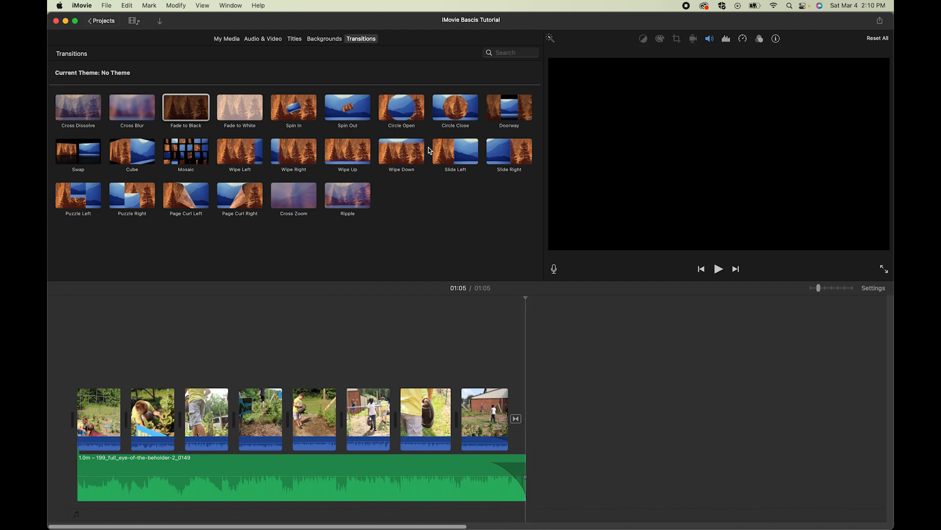
Step: Add the Slide title above the start of the first clip and extend its duration to about 6.2 seconds
left_click(295, 40)
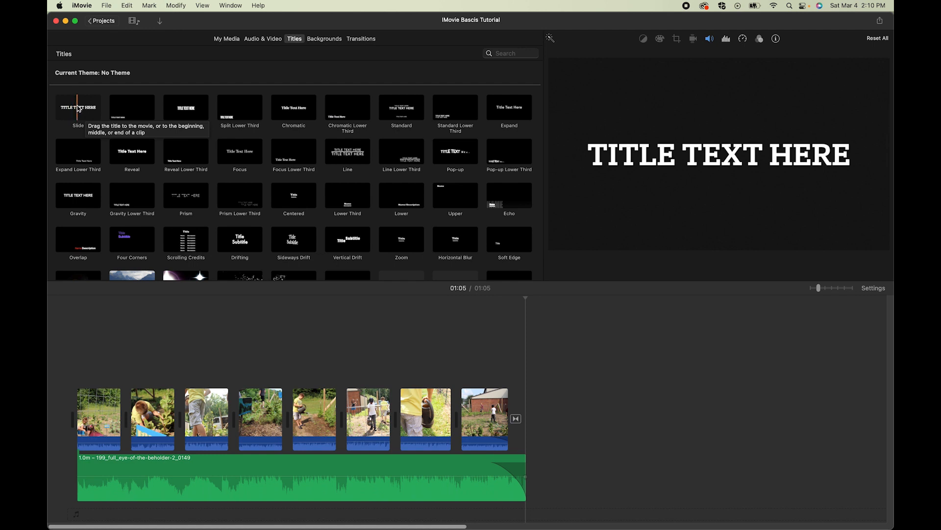
left_click(77, 108)
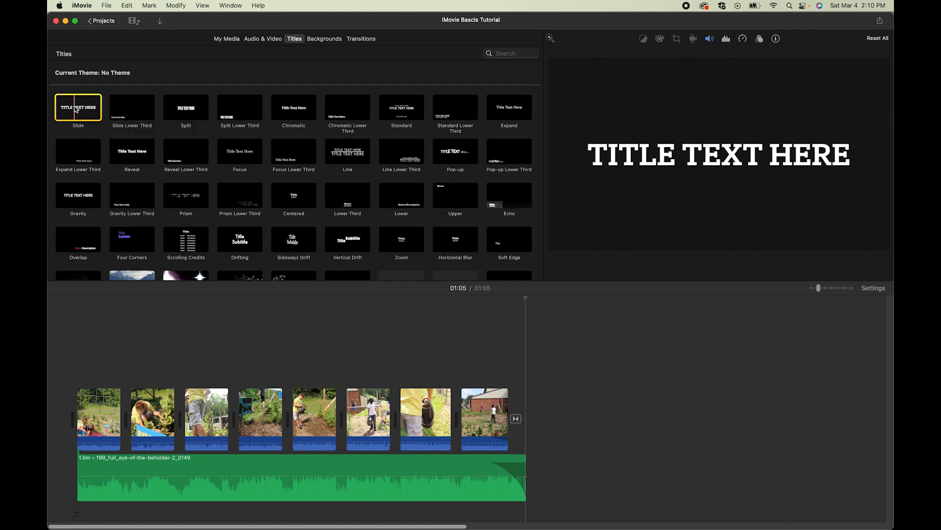
left_click_drag(76, 109, 81, 374)
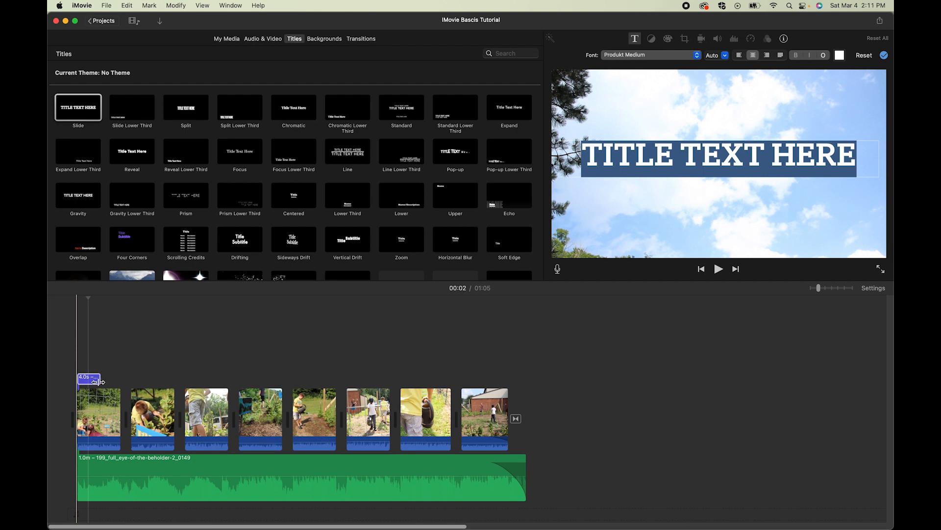
left_click_drag(100, 379, 114, 378)
left_click(101, 382)
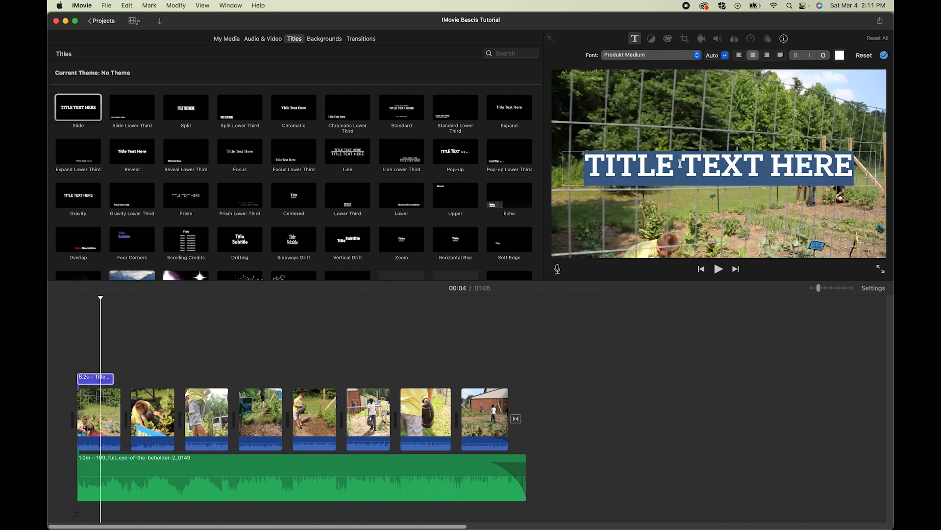
Step: Replace the opening title's placeholder text with "THE YEAH KIDS"
left_click(710, 169)
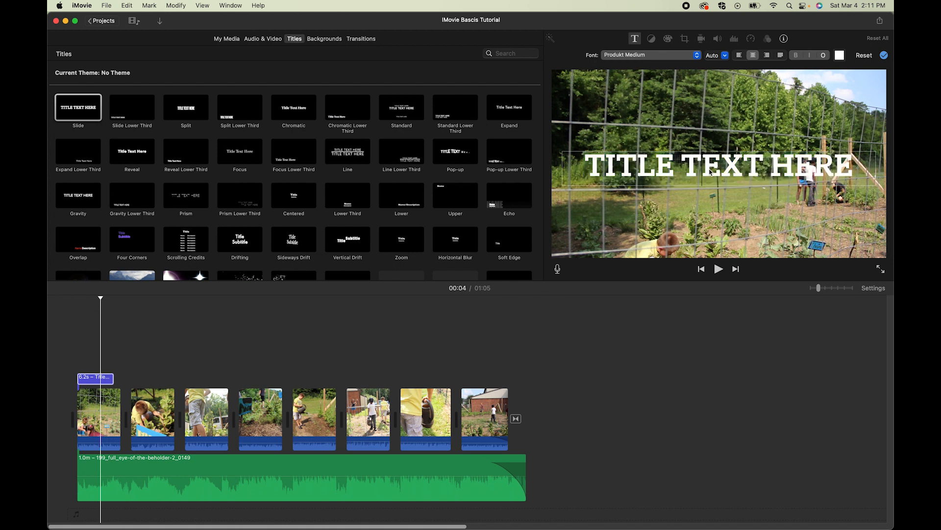
triple_click(720, 166)
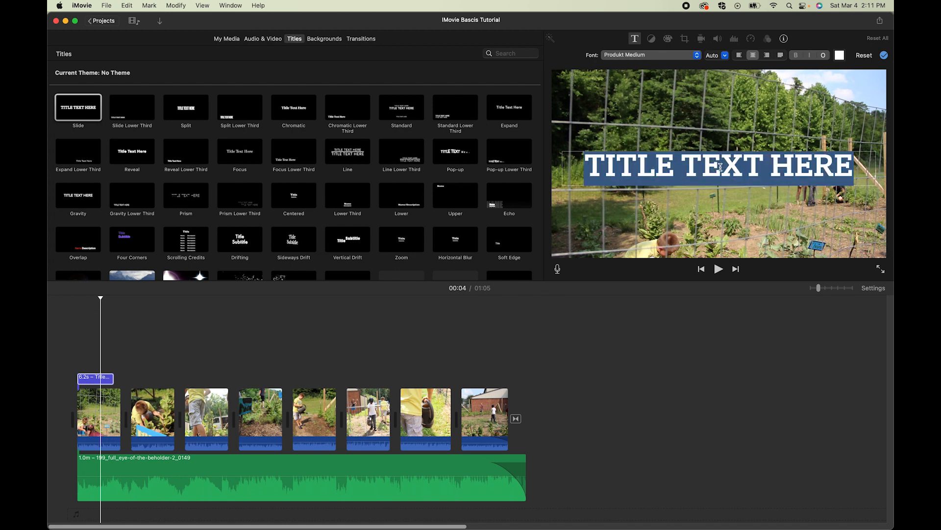
double_click(699, 171)
triple_click(699, 170)
type("THE YEAH KIDS")
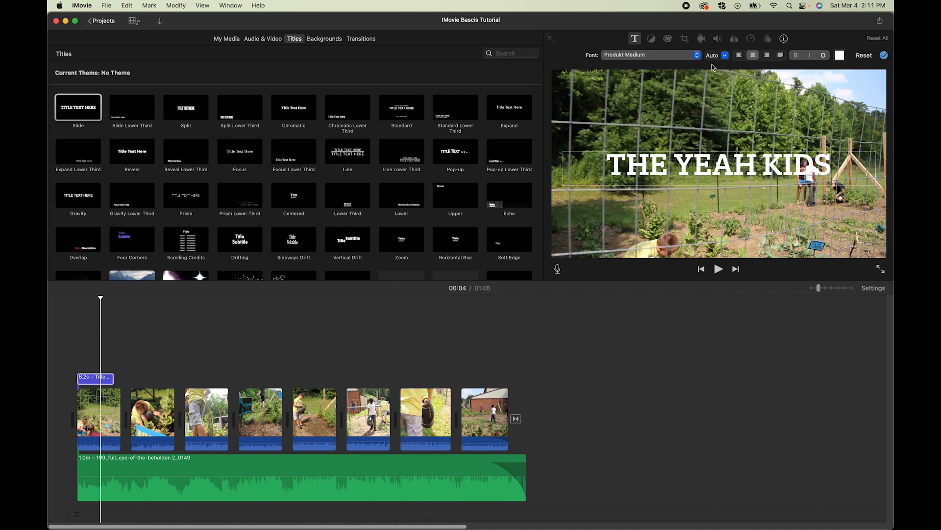
Step: Look through the title's font and size options and play the sequence from the beginning
left_click(697, 55)
left_click(723, 56)
left_click(100, 297)
left_click_drag(100, 297, 71, 299)
key("space")
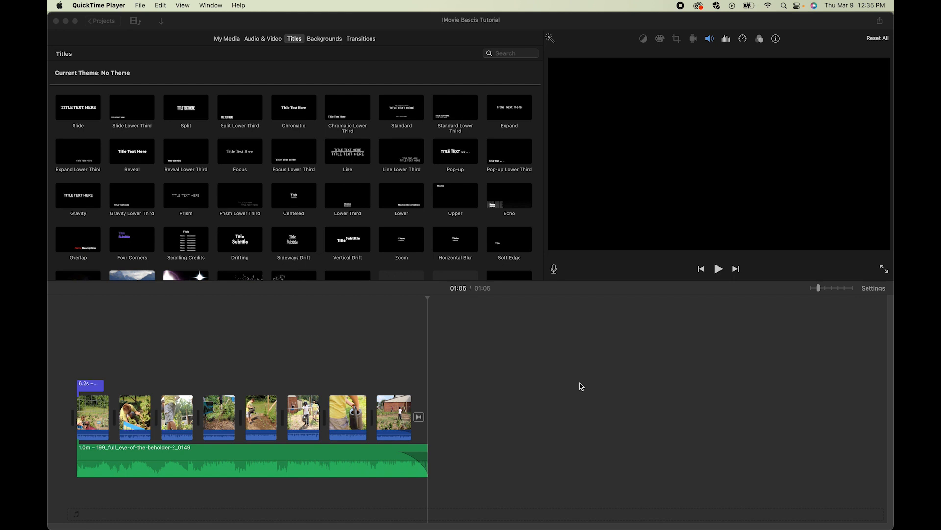
Step: Switch back to iMovie, start exporting the project as a file, and correct the export title to "IMovie Basics Tutorial"
left_click(747, 30)
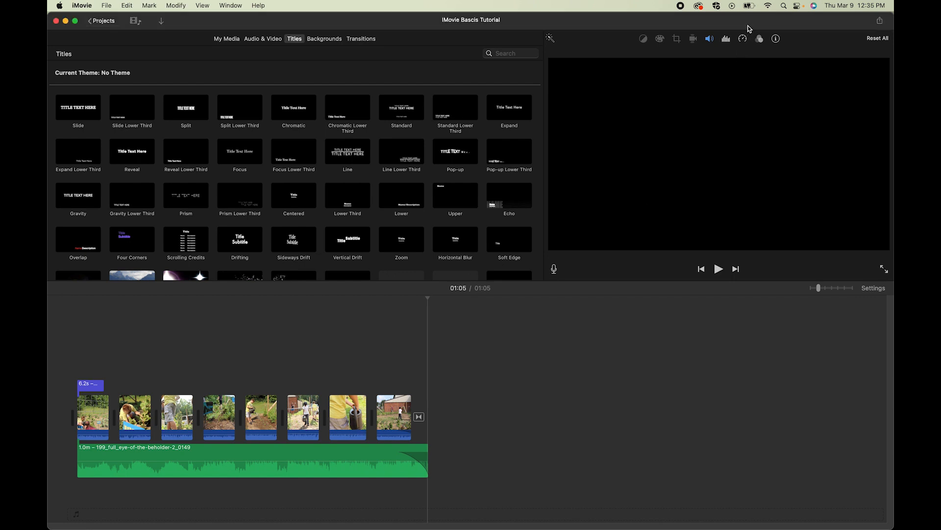
left_click(881, 24)
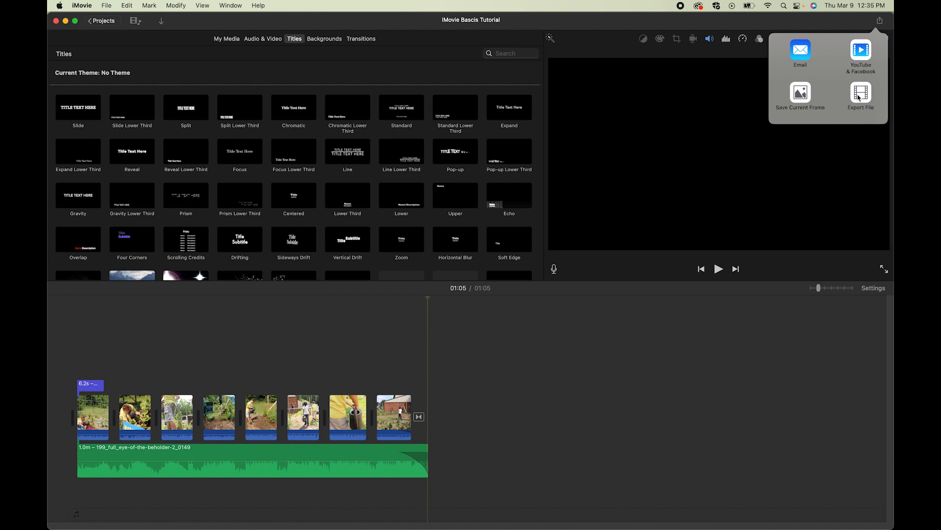
left_click(861, 93)
left_click(510, 120)
triple_click(512, 120)
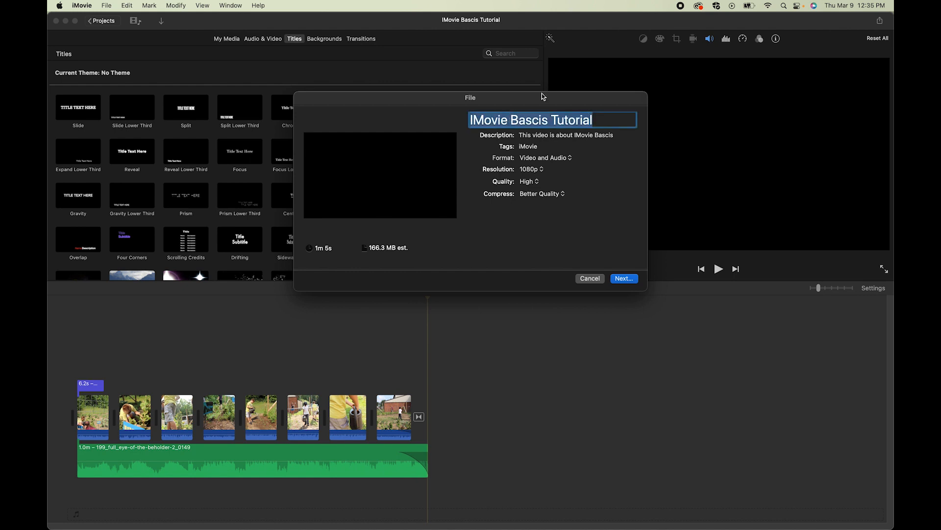
left_click(538, 120)
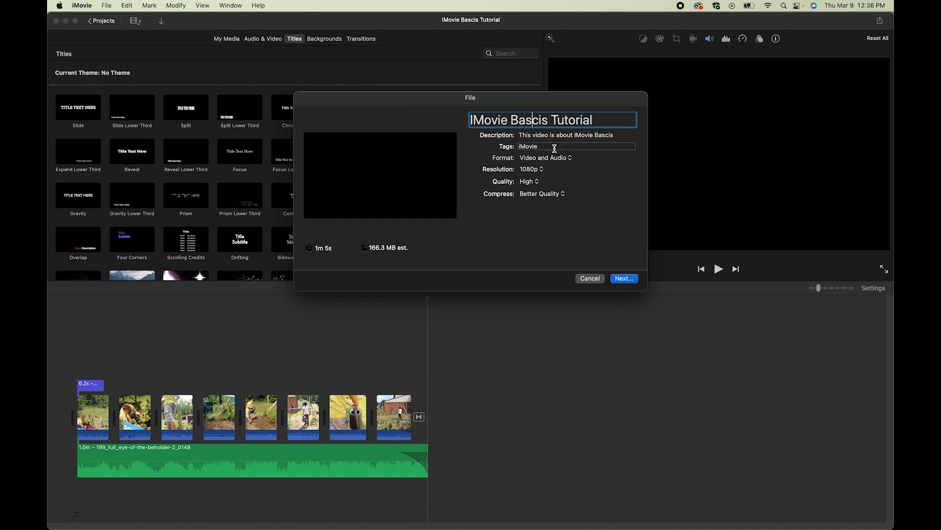
key("BackSpace")
key("Right")
type("c")
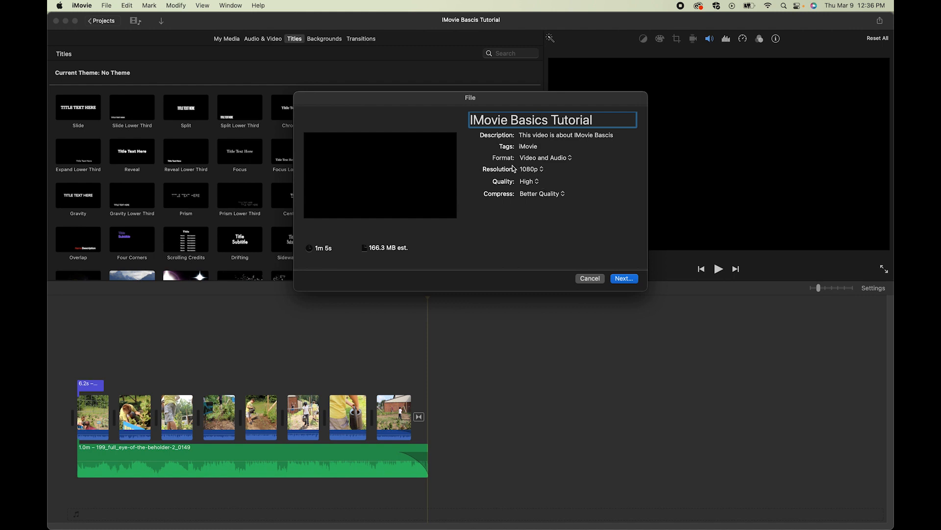
Step: Export at 1080p resolution, High quality and Better Quality compression, and continue to choosing the save location
left_click(543, 170)
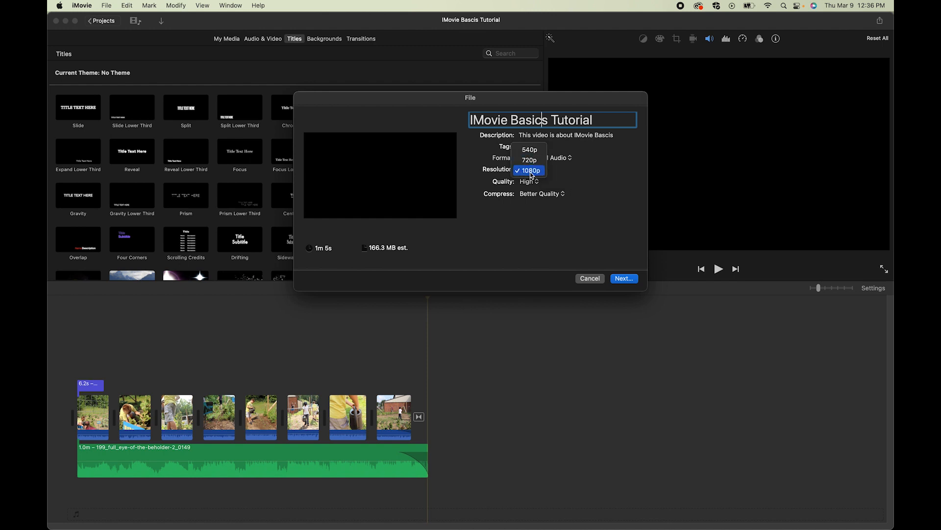
left_click(533, 172)
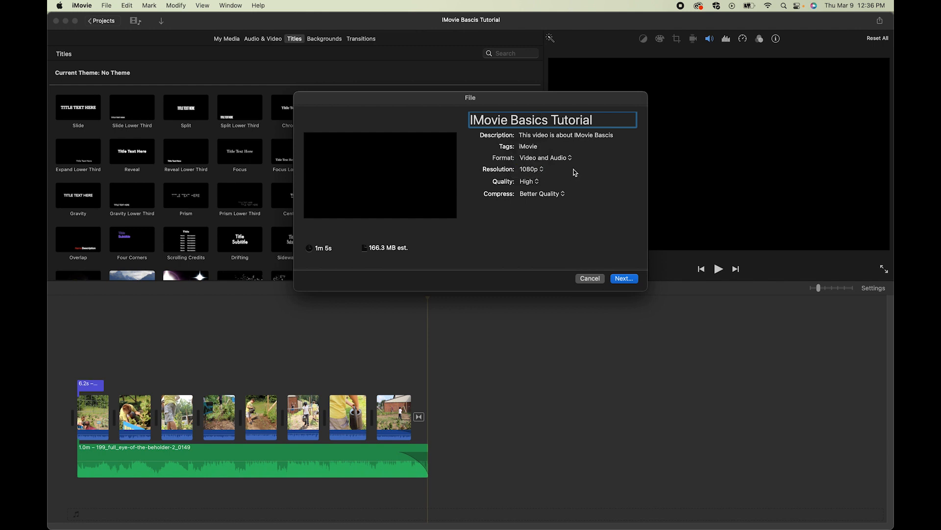
left_click(538, 186)
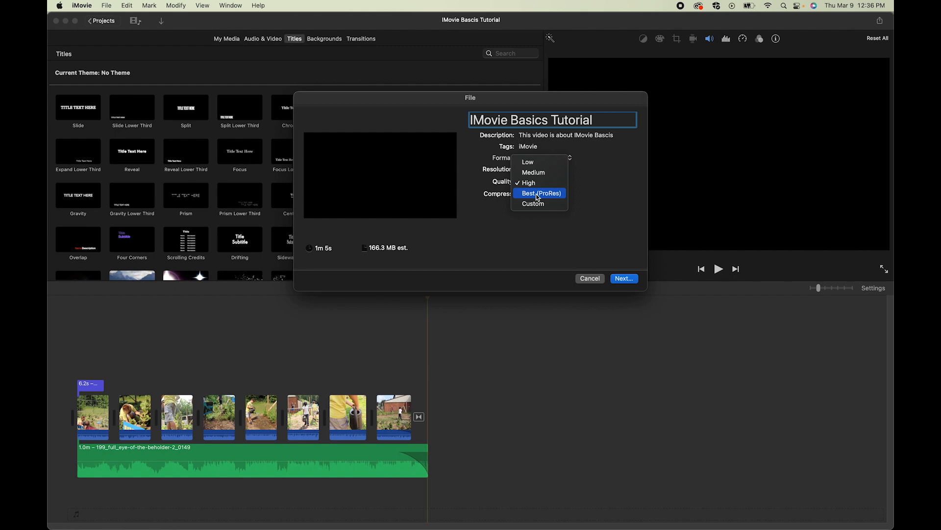
left_click(536, 184)
left_click(548, 194)
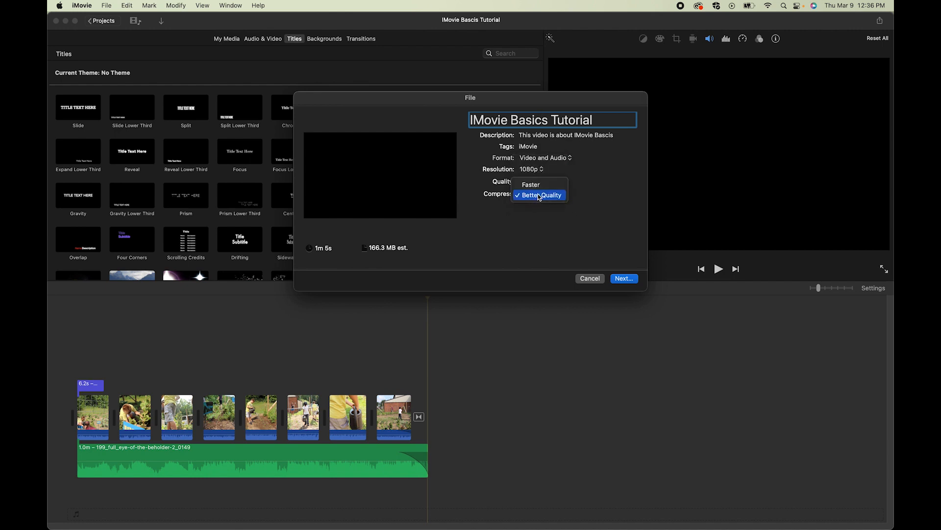
left_click(539, 196)
left_click(624, 278)
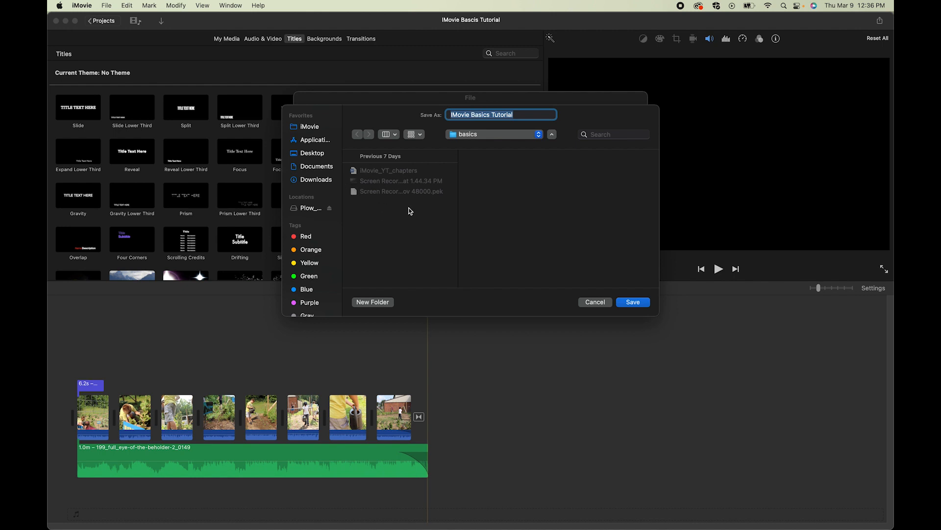
Step: Save the export as "IMovie Basics Tutorial" in the basics folder and check the export progress
left_click(640, 300)
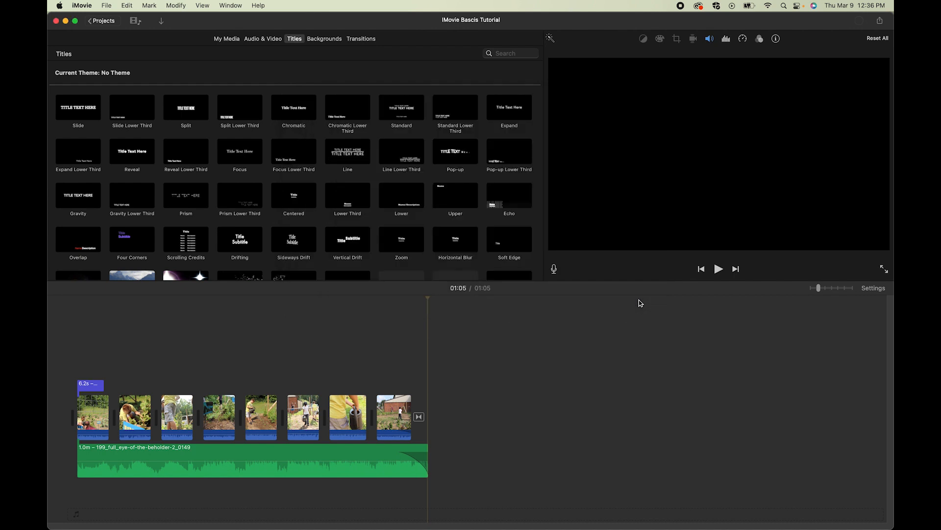
left_click(860, 22)
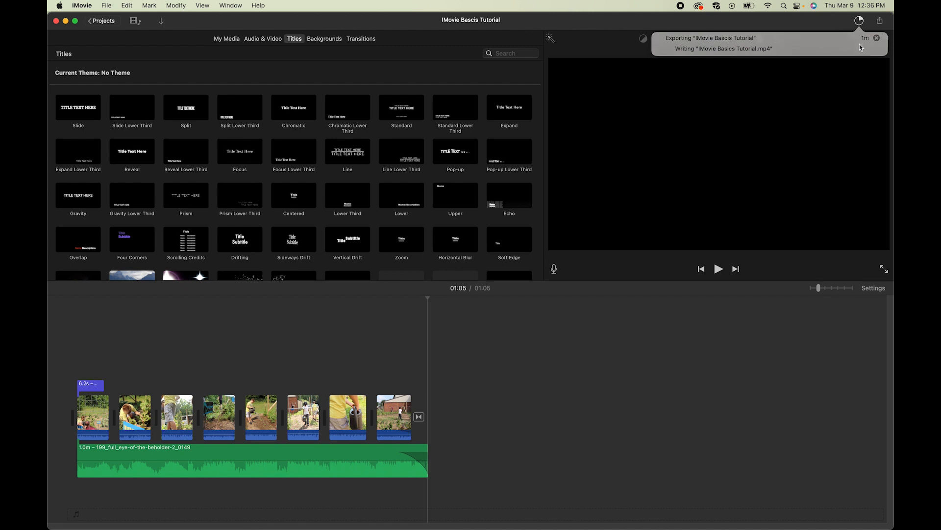
Step: Switch to Finder, open the exported "IMovie Basics Tutorial.mp4" from the basics folder in QuickTime Player and play it
mouse_move(129, 528)
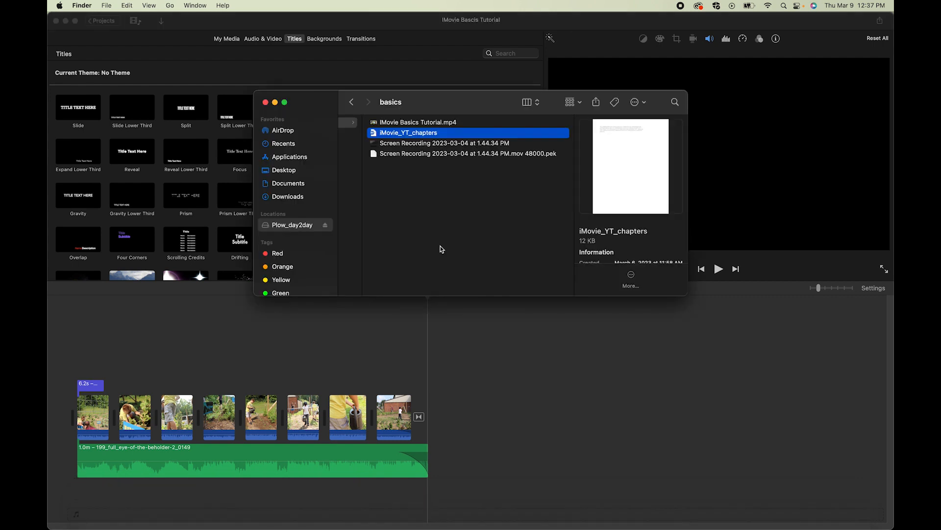
left_click(379, 125)
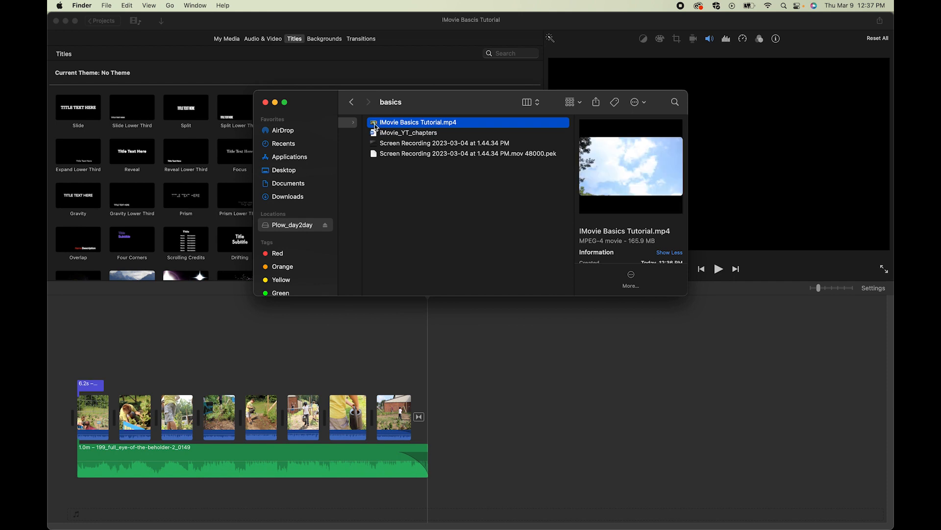
double_click(376, 126)
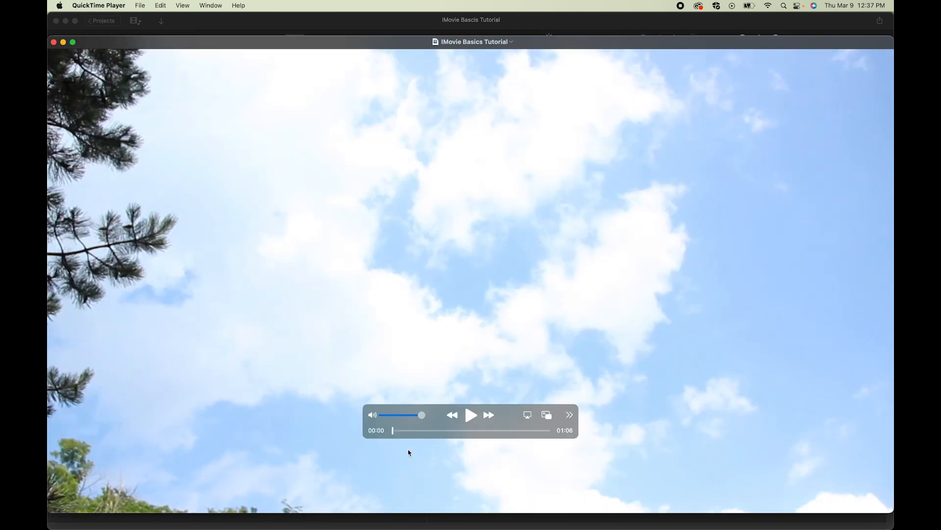
left_click(470, 417)
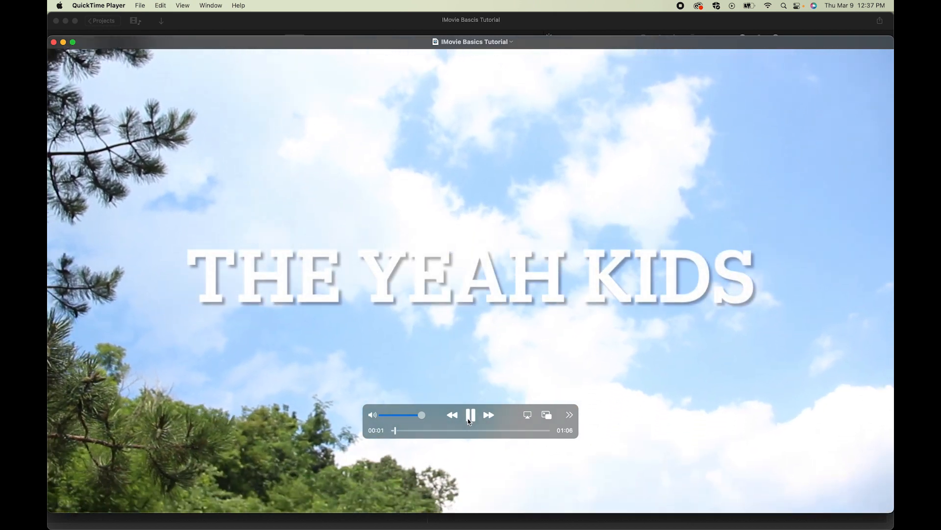